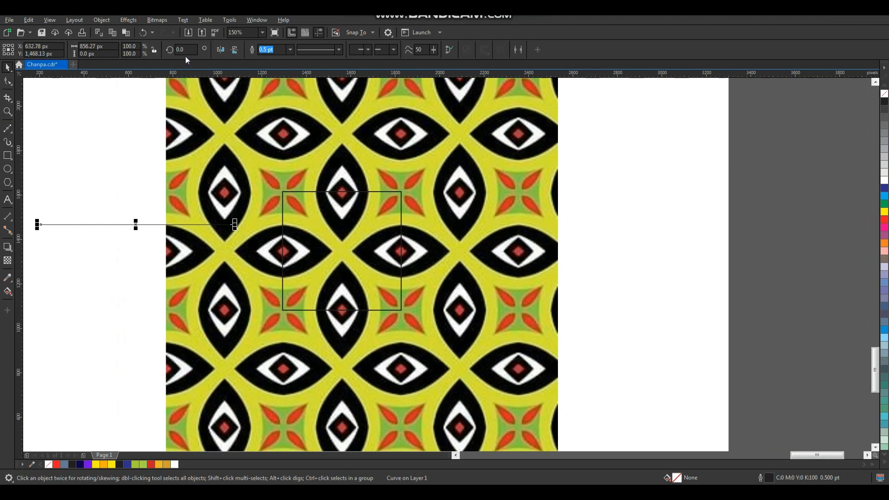
- Rotate the selected straight line to 45 degrees and centre it on the square, both horizontally and vertically
type("45")
key("Return")
left_click(345, 228, "shift")
key("c")
key("e")
left_click(621, 207)
- Set the outline width of the square's diagonal line to 1.5 pt
key("F2")
left_click_drag(488, 158, 414, 190)
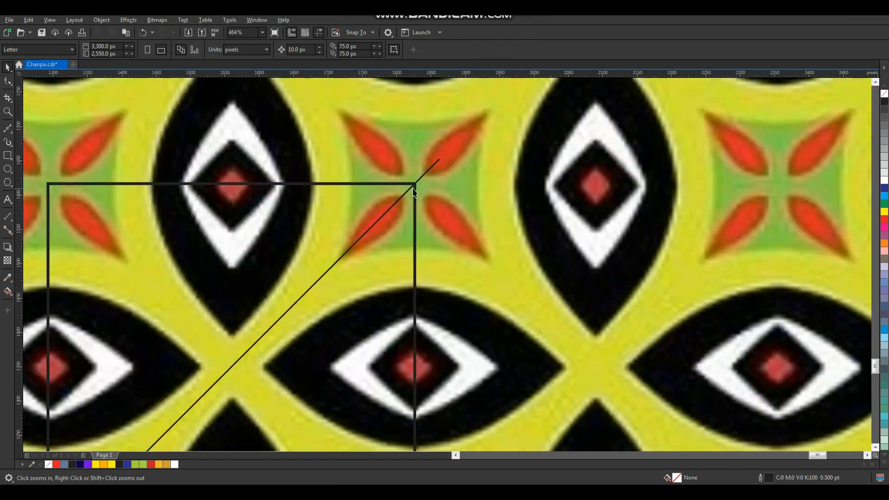
left_click(432, 167)
left_click(291, 50)
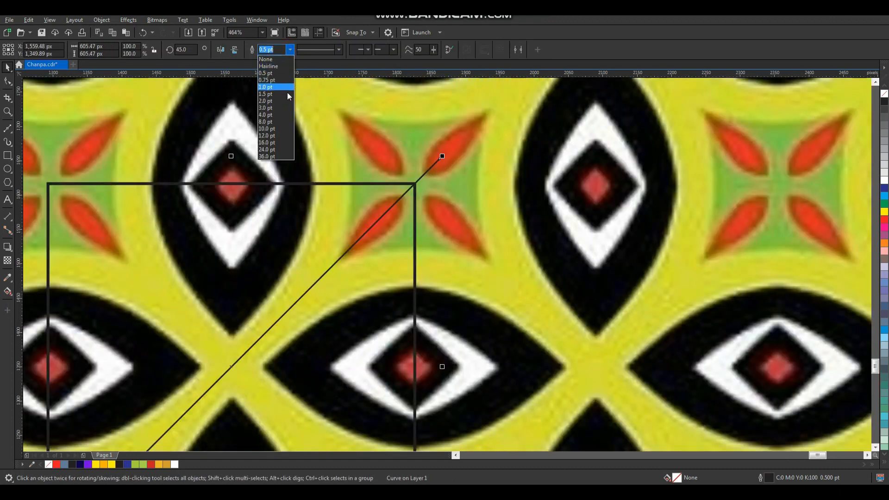
left_click(287, 94)
scroll(370, 190, "down", 3)
- Make a horizontally mirrored copy of the diagonal so that the two lines cross at the square's centre
key("z")
left_click_drag(166, 136, 437, 389)
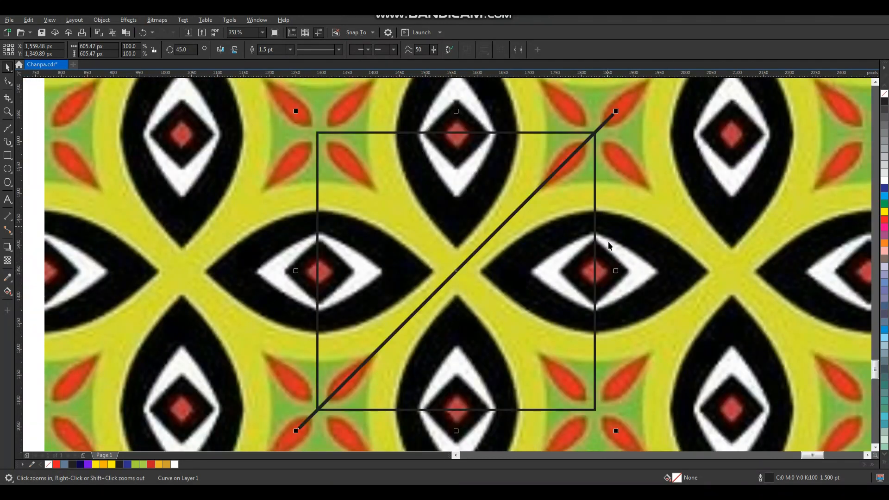
key("space")
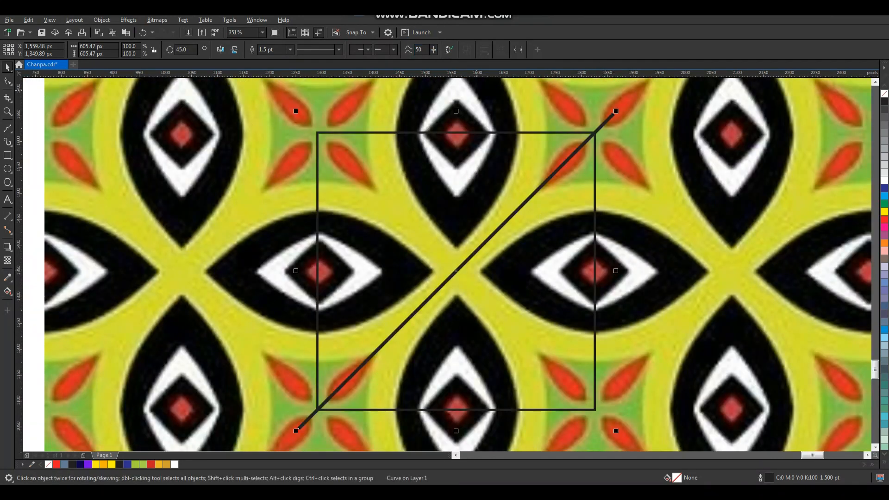
left_click(220, 51)
scroll(388, 214, "down", 2)
- Add a vertical centre line through the square by rotating a copy of a diagonal by 45 degrees
key("space")
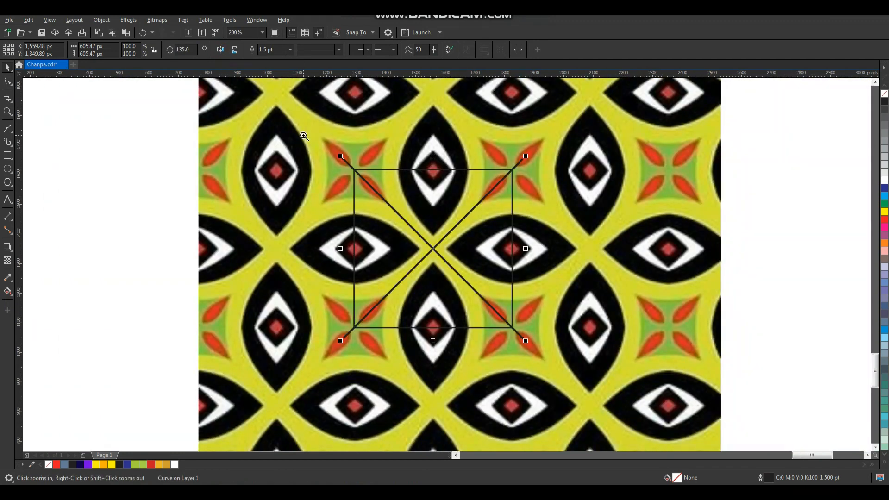
left_click(491, 242)
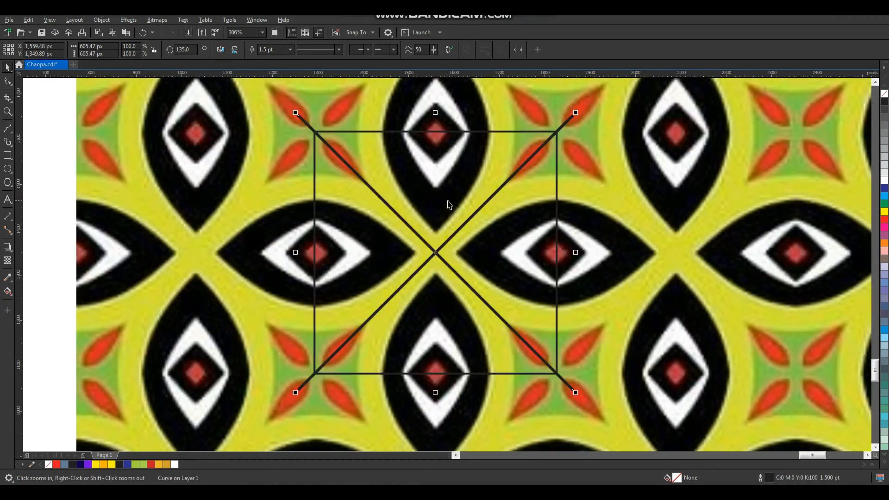
key("F8")
key("space")
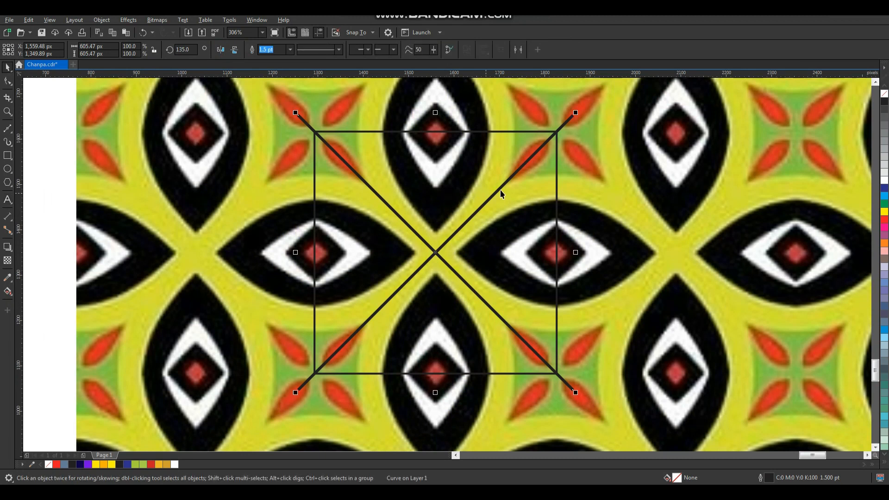
left_click(574, 117)
left_click_drag(576, 113, 446, 90)
key("Tab")
key("z")
left_click_drag(301, 111, 509, 263)
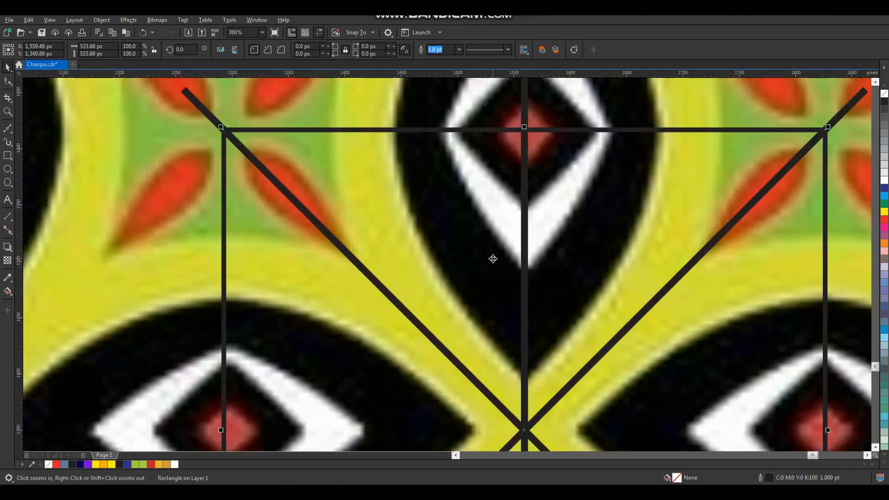
- Draw a Bézier line about 79 by 132 px along the upper eye's lower-left white edge and outline it in yellow
left_click(14, 136)
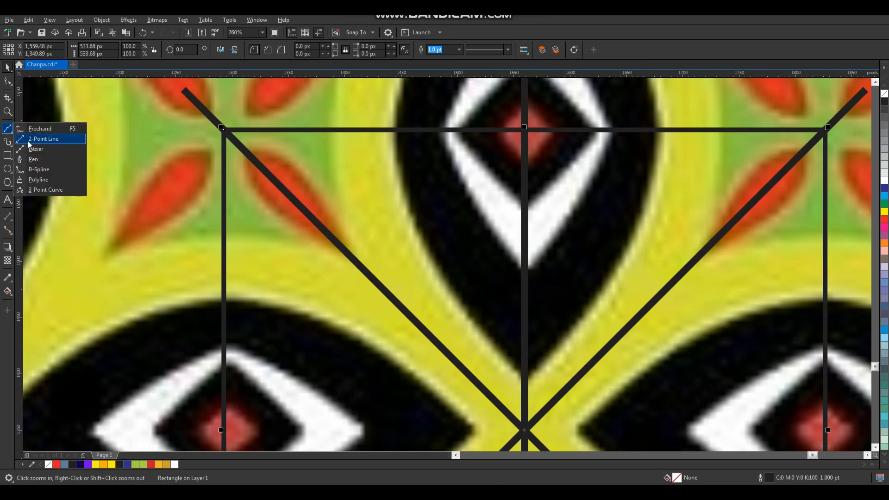
left_click(32, 148)
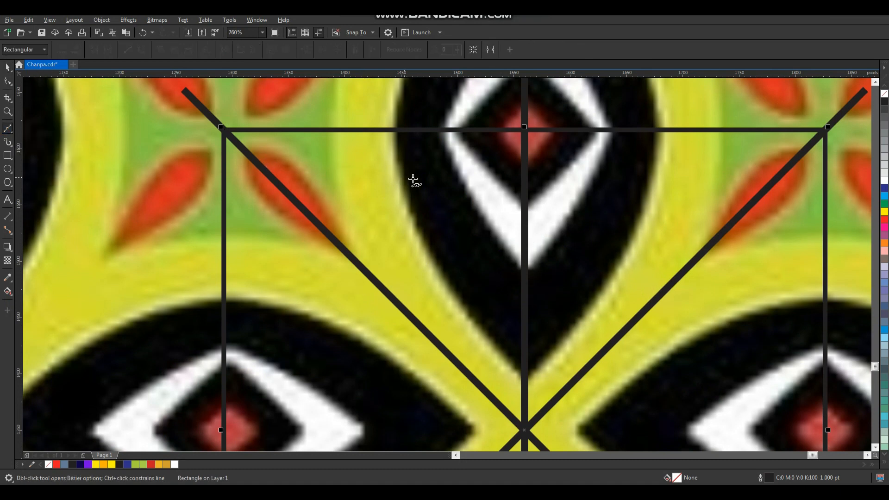
left_click(441, 124)
left_click(523, 267)
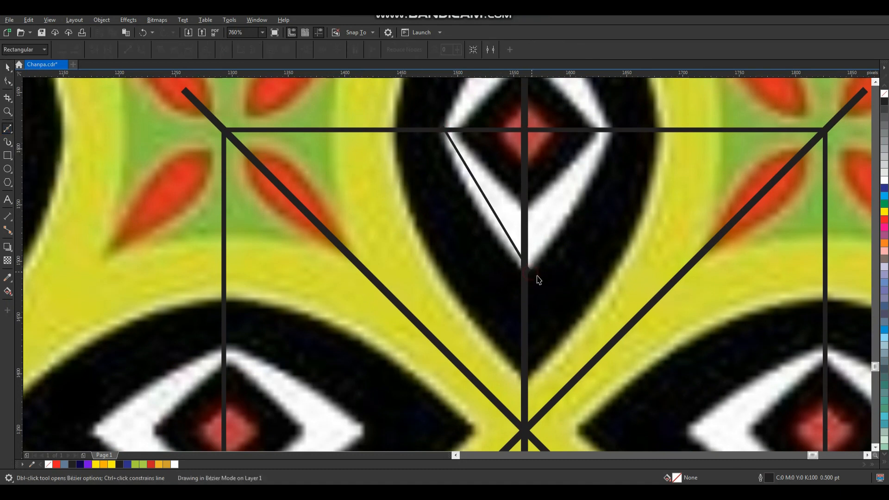
key("space")
right_click(885, 212)
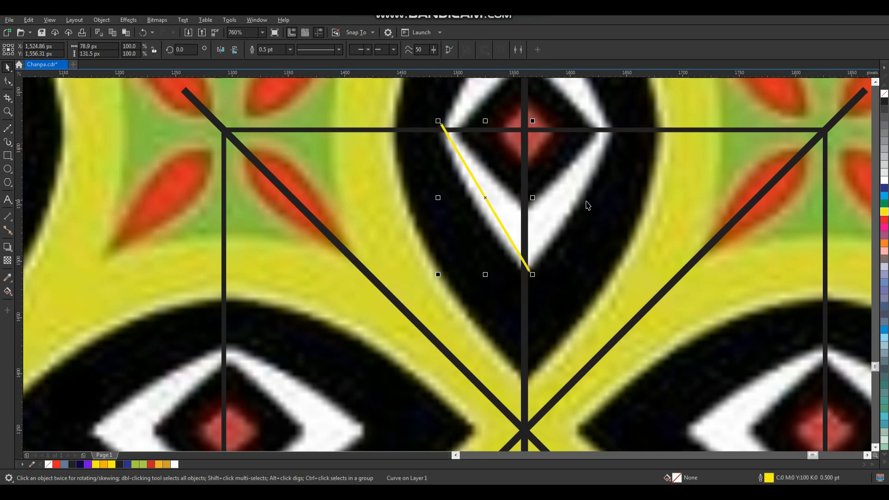
- Bend the line into a curve that follows the outer edge of the white shape and recolour its outline red
key("F10")
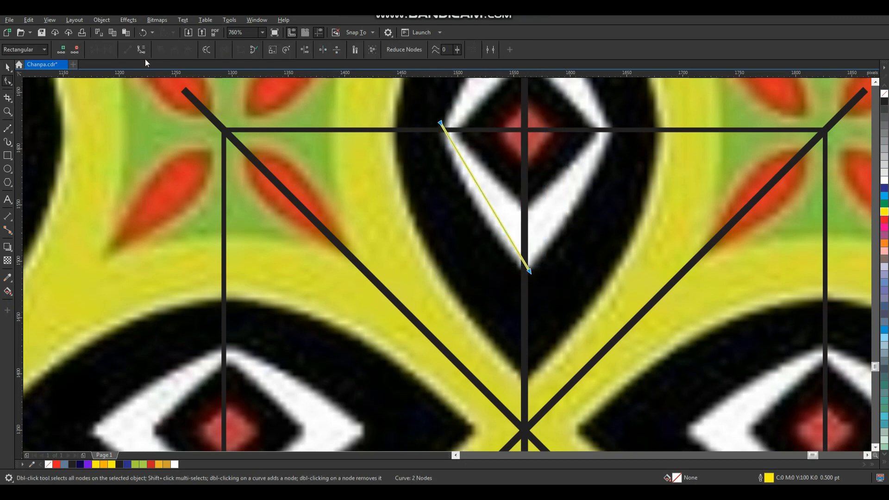
left_click(481, 194)
mouse_move(483, 198)
left_mouse_down()
mouse_move(479, 206)
mouse_move(488, 204)
left_mouse_up()
key("space")
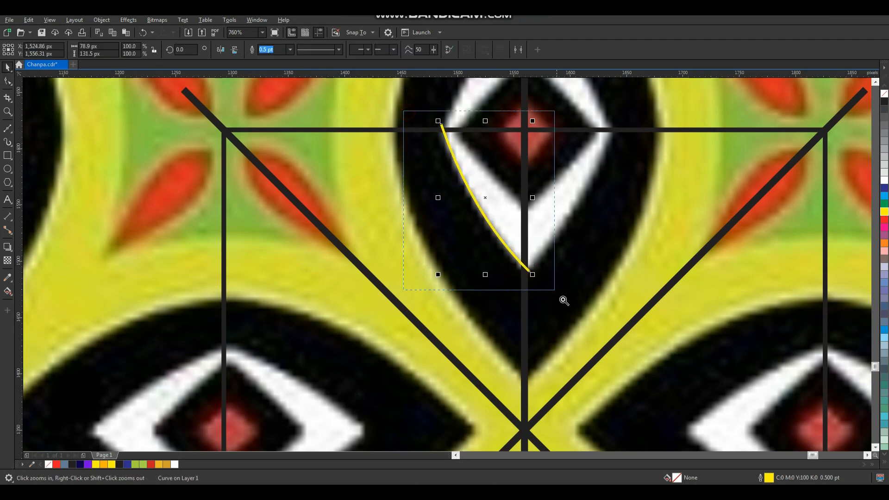
scroll(547, 146, "up", 2)
right_click(885, 220)
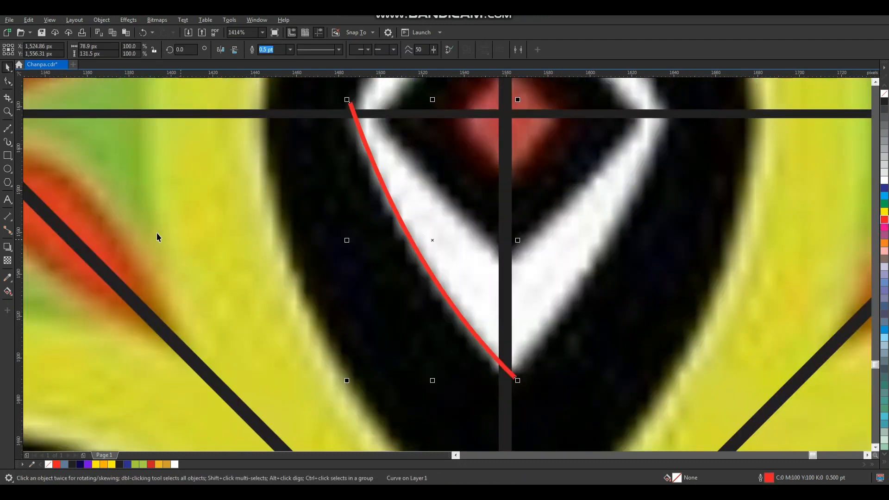
- Trace the white shape's inner lower-left edge with a bent Bézier line about 67 by 73 px and outline it in red
left_click(8, 129)
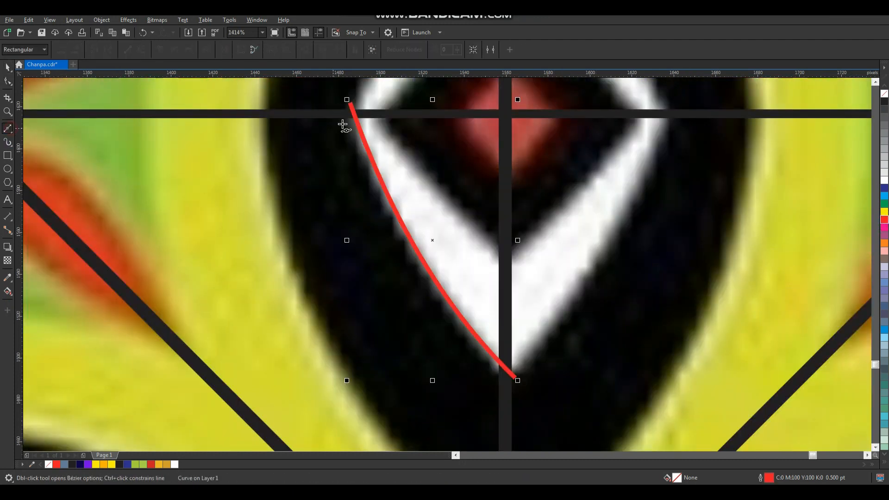
left_click(514, 257)
key("space")
key("F10")
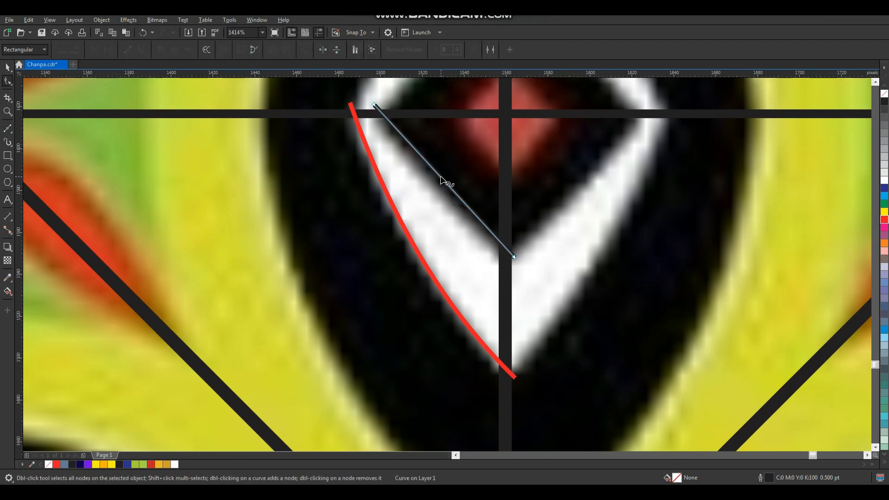
left_click(440, 178)
left_click(141, 50)
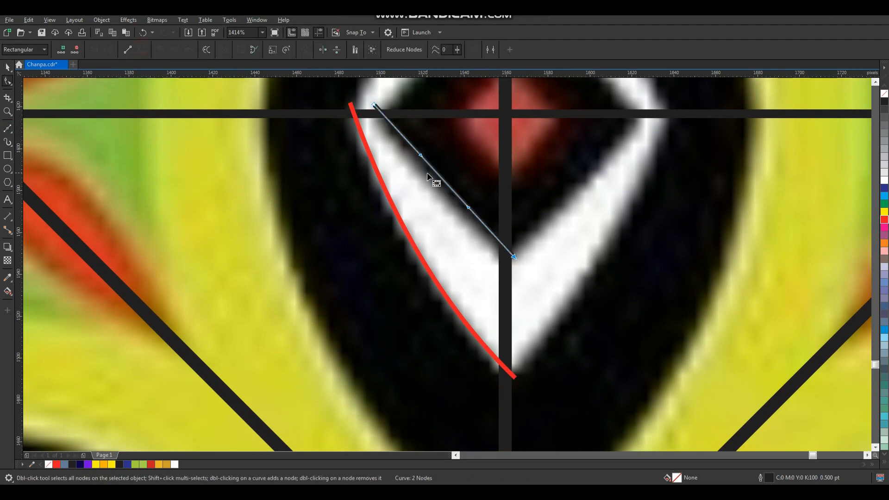
left_click_drag(442, 178, 441, 190)
key("space")
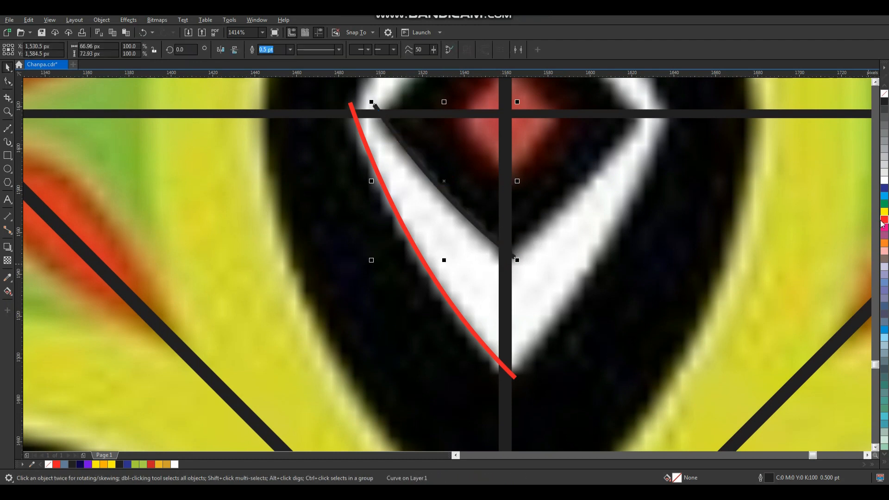
right_click(885, 220)
- Place a copy of the inner red curve over the red diamond, about 21 px right and 16 px up
scroll(604, 218, "down", 2)
key("F2")
left_click_drag(500, 158, 529, 262)
right_click(529, 262)
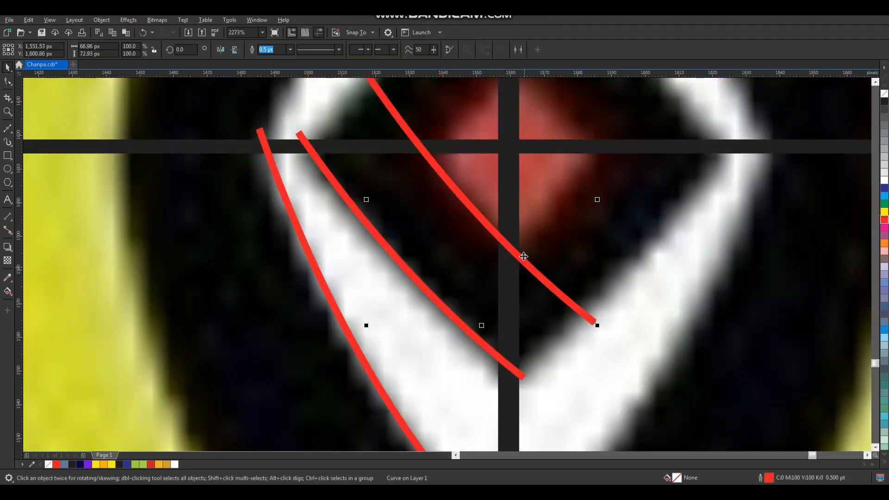
- Draw a straight Bézier line about 121 by 227 px from the black eye's left edge to its lower tip
scroll(533, 245, "down", 3)
left_click_drag(586, 193, 298, 427)
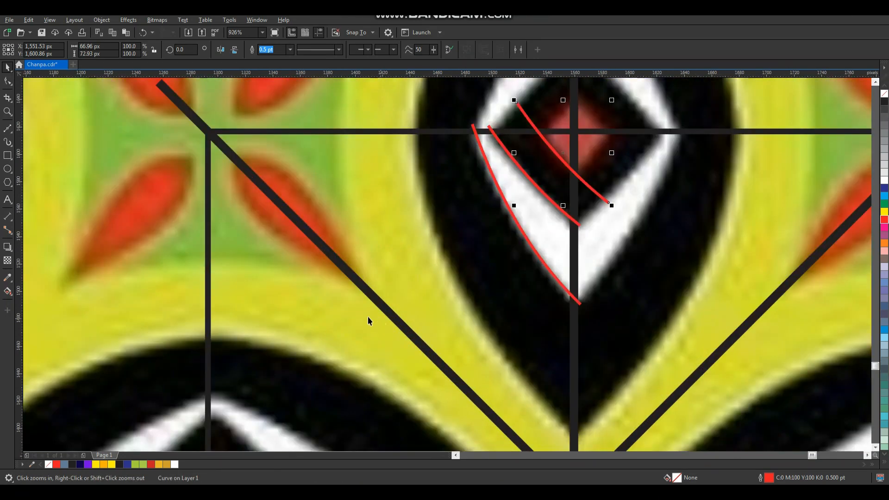
left_click(7, 129)
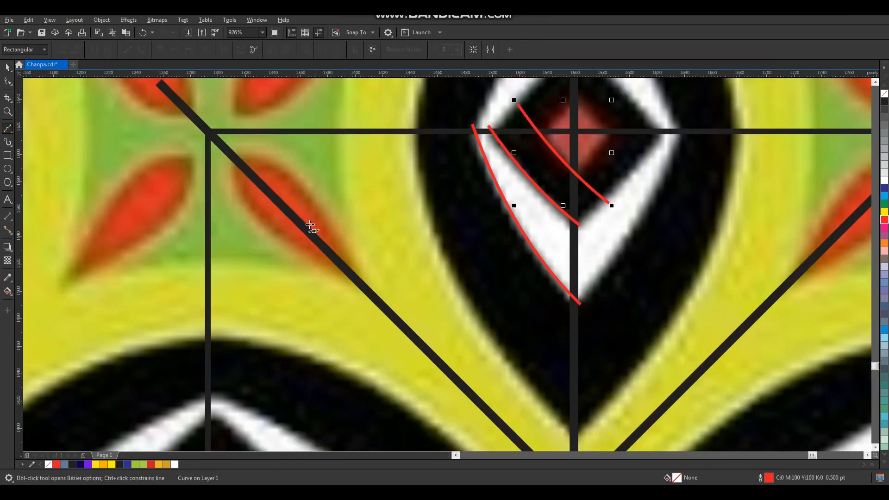
scroll(308, 229, "down", 3)
scroll(375, 120, "up", 2)
left_click(386, 125)
left_click(511, 360)
- Convert the line to a curve, bend it along the black eye's left edge and outline it in red
key("F10")
left_click(445, 235)
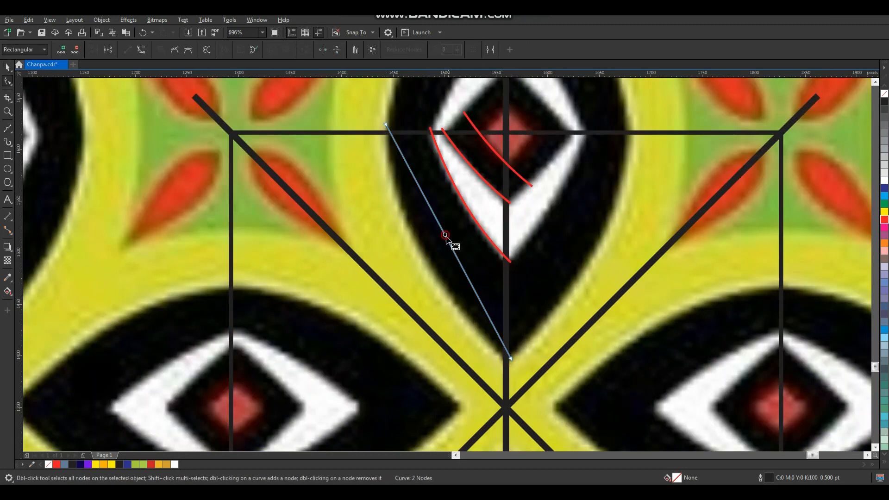
left_click(142, 51)
mouse_move(447, 242)
left_mouse_down()
mouse_move(429, 246)
mouse_move(440, 252)
left_mouse_up()
key("space")
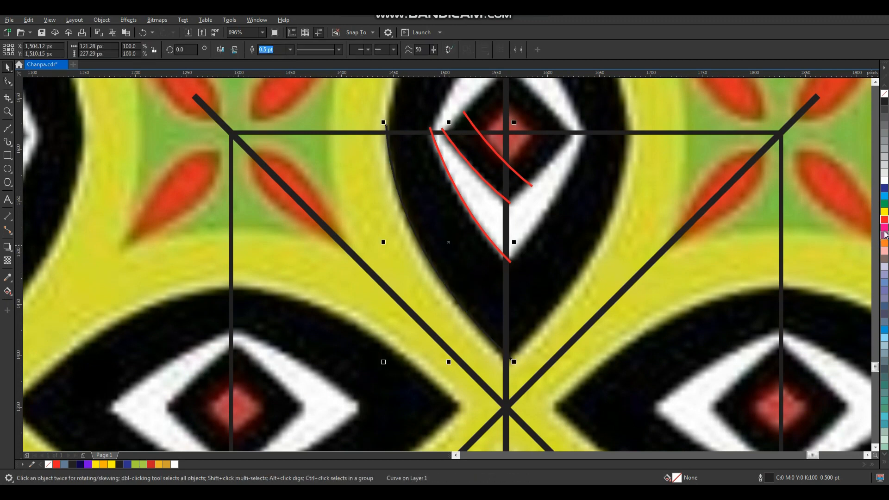
right_click(884, 219)
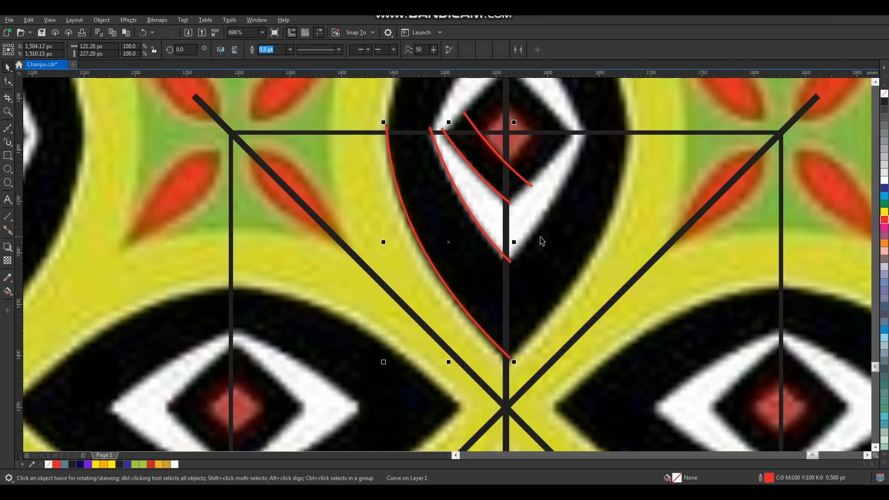
- Trace the green shape's right edge down past the diagonal with a bent Bézier line about 33 by 144 px, outlined in red
left_click(11, 132)
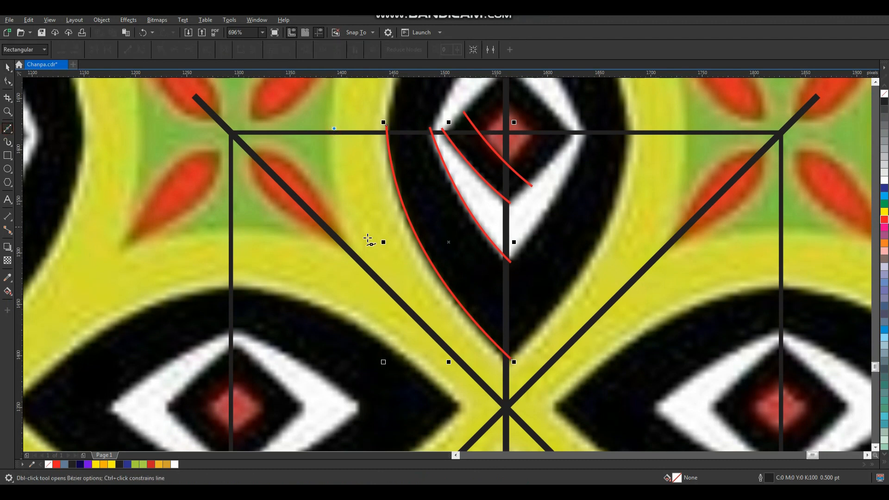
left_click(366, 277)
key("space")
key("F10")
left_click(145, 50)
left_click_drag(347, 195, 337, 197)
key("space")
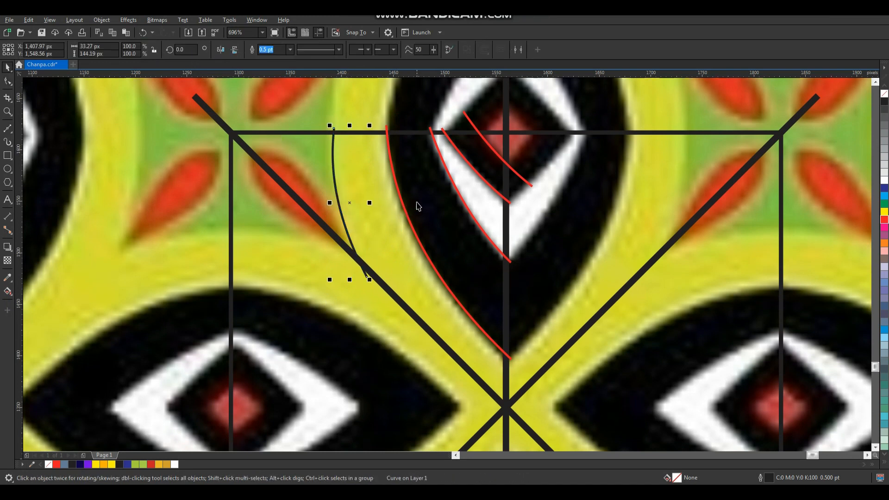
right_click(885, 219)
- Draw a straight Bézier line about 90 by 91 px between the ends of the red petal beside the diagonal
key("F2")
left_click_drag(212, 124, 487, 307)
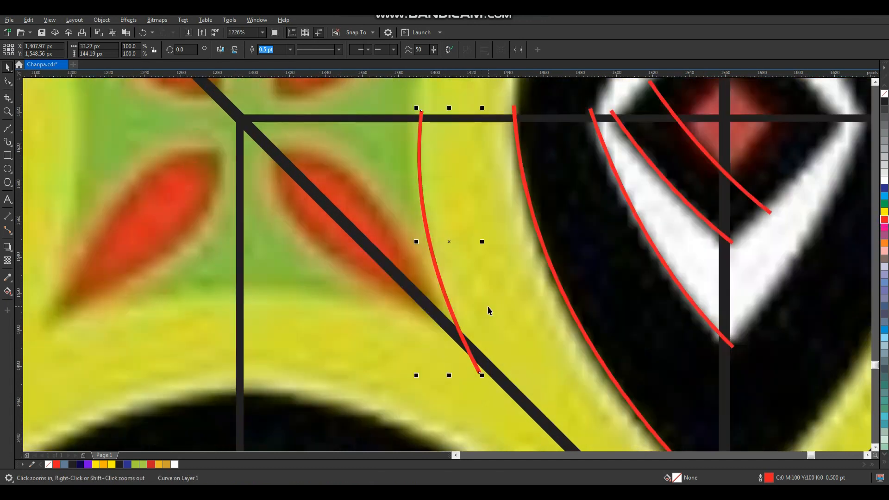
left_click(7, 128)
left_click(270, 158)
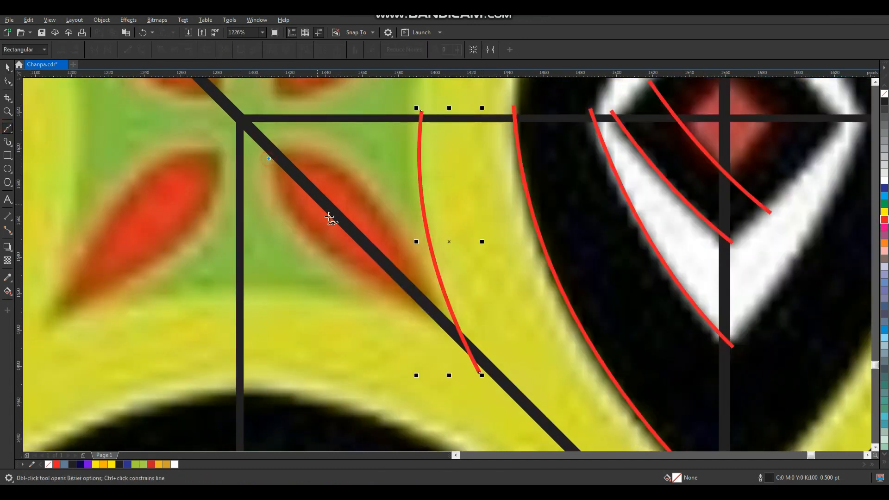
left_click(434, 325)
- Convert the petal line to a curve and adjust its bend and end handle to follow the petal's upper-right edge
key("F10")
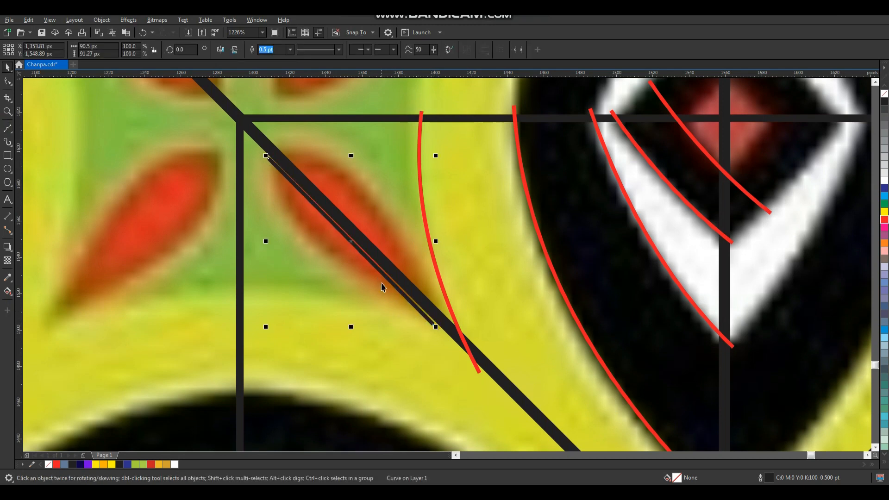
left_click(339, 230)
left_click(142, 50)
left_click_drag(338, 229, 351, 180)
left_click(269, 158)
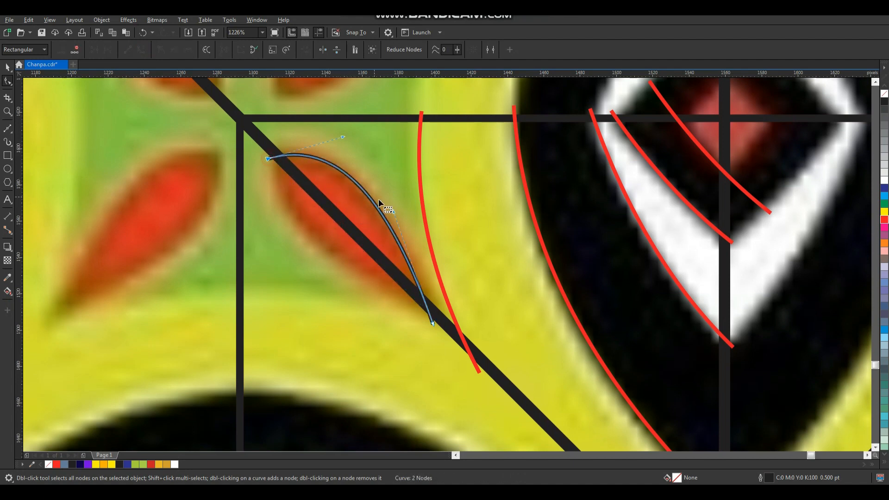
left_click_drag(392, 210, 412, 211)
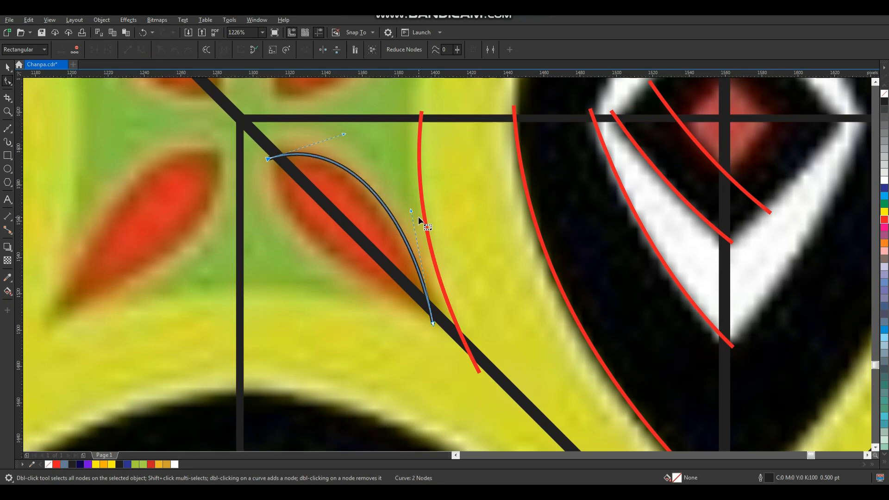
key("space")
- Use Smart Fill to create filled shapes from the petal region and the green region beside the diagonal
scroll(394, 214, "down", 2)
key("F2")
left_click_drag(356, 144, 538, 319)
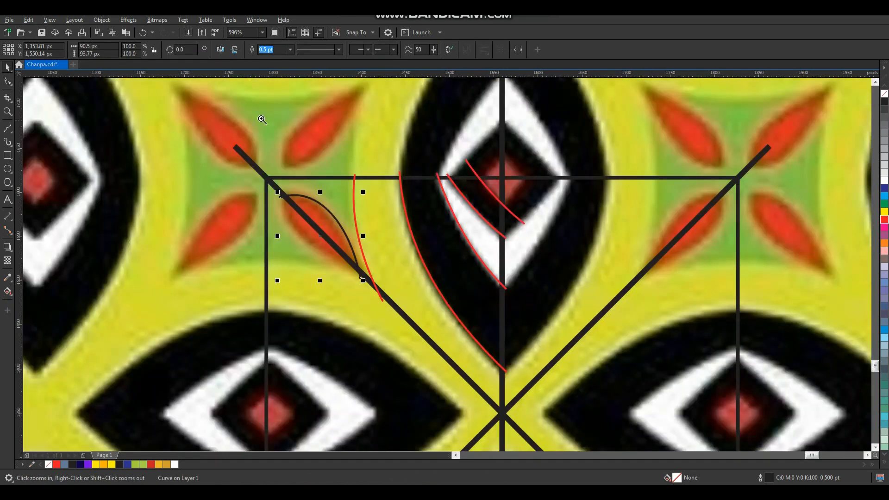
scroll(396, 220, "up", 1)
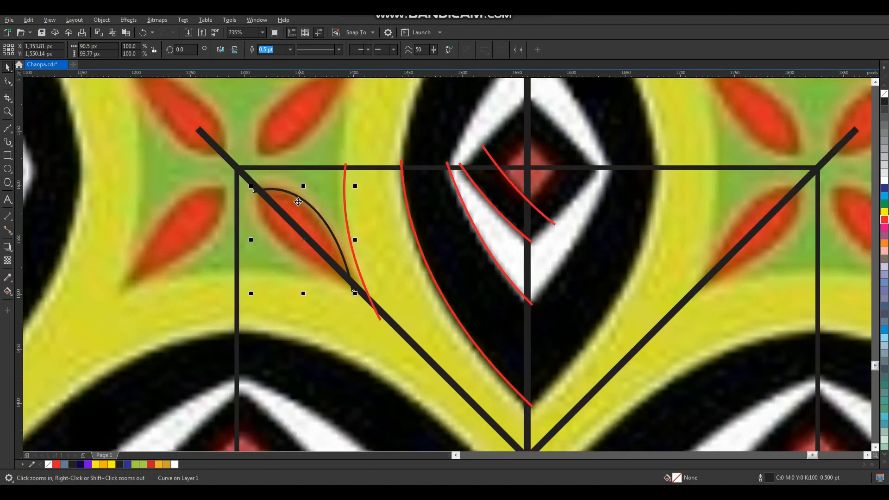
left_click(13, 296)
left_click(35, 302)
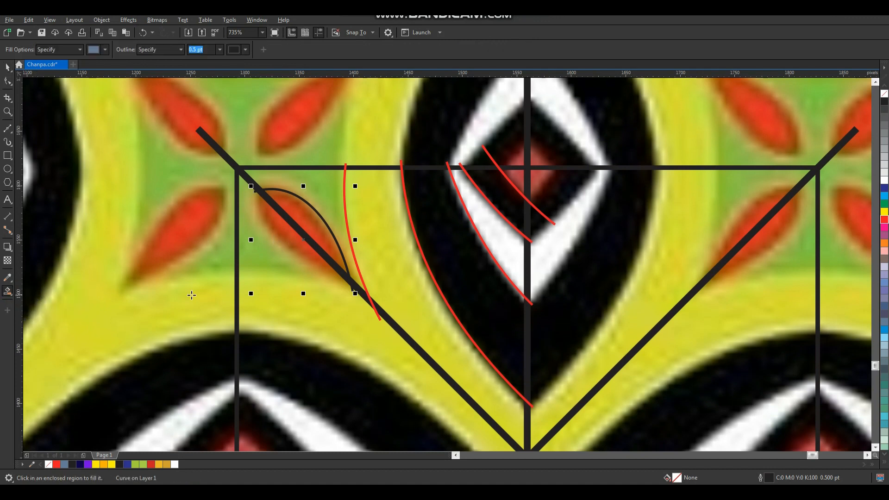
left_click(304, 218)
left_click(322, 190)
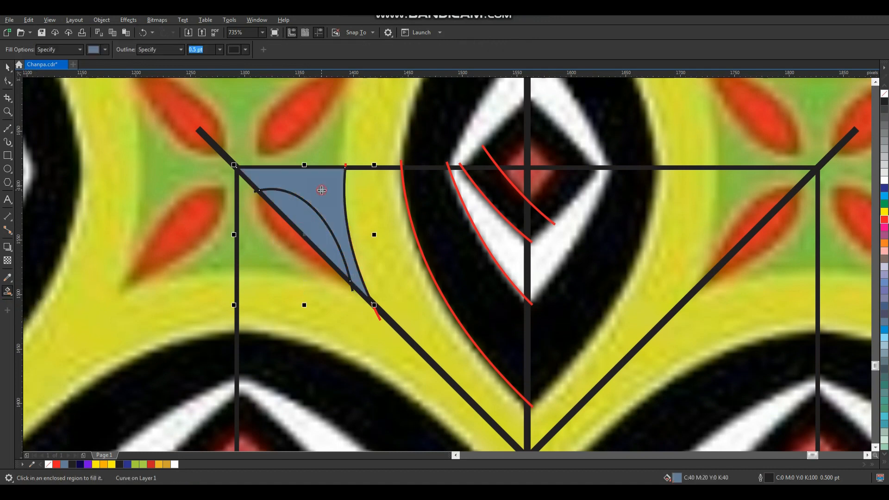
- Smart-fill the remaining regions of the triangle: yellow band, outer black band, white band, inner black band and red centre
left_click(387, 227)
left_click(435, 223)
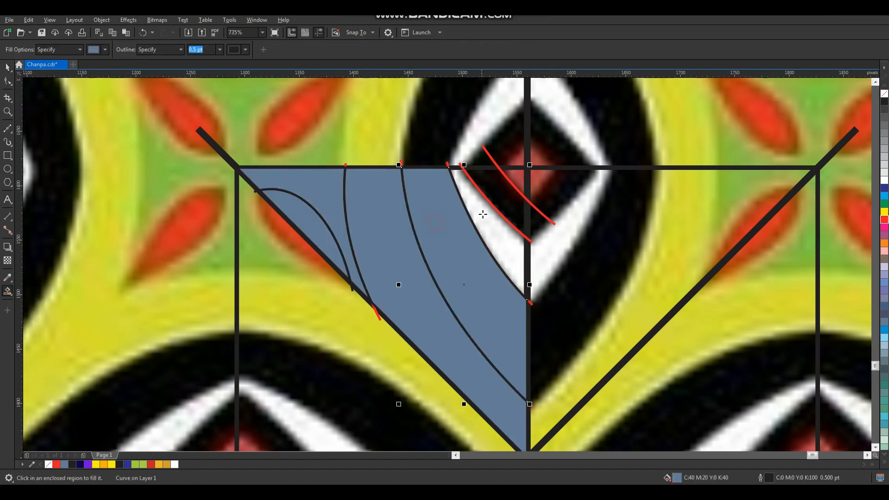
left_click(484, 214)
left_click(502, 195)
left_click(516, 177)
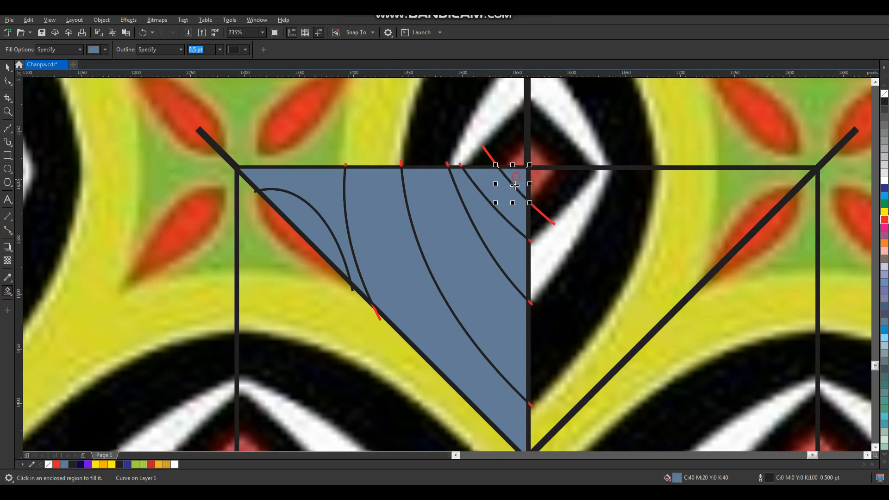
- Select all the filled triangle pieces together and move them onto the blank page area beside the reference image
left_click(11, 69)
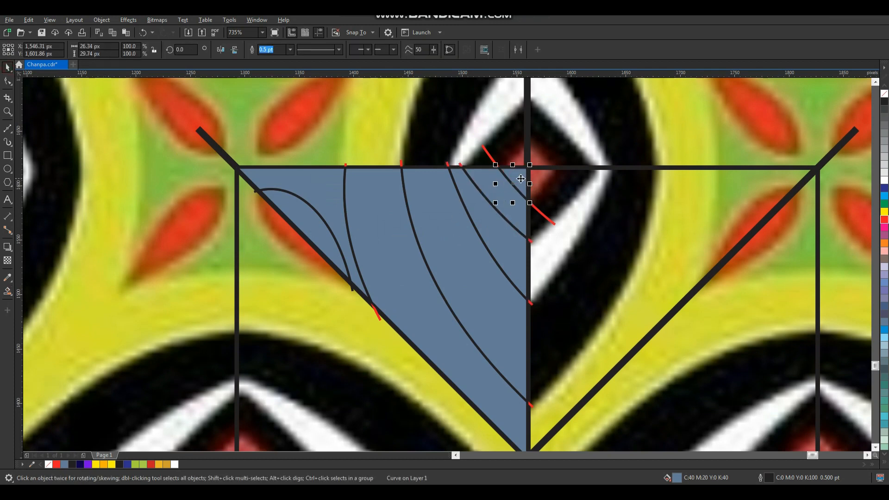
left_click(504, 254, "shift")
left_click(491, 282, "shift")
left_click(477, 292, "shift")
left_click(407, 293, "shift")
left_click(317, 194, "shift")
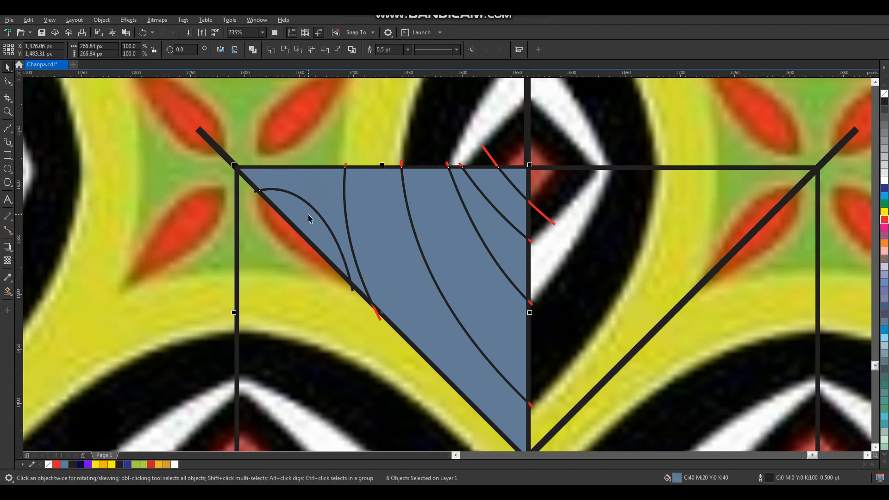
scroll(361, 240, "down", 2)
key("F2")
left_click_drag(311, 176, 764, 408)
left_click(197, 202)
left_click_drag(197, 202, 786, 220)
left_click(772, 268)
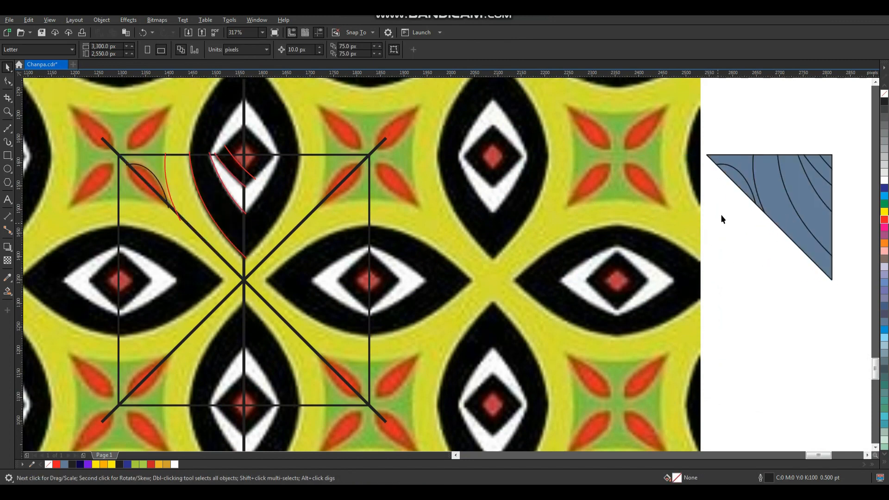
- Delete the guide lines, square and traced curves that lie over the reference image
scroll(415, 177, "down", 2)
left_click_drag(443, 123, 235, 348)
key("Delete")
- Sample the red of a petal in the reference image and apply it to the triangle's petal piece
key("z")
left_click_drag(661, 117, 208, 329)
key("space")
left_click(672, 205)
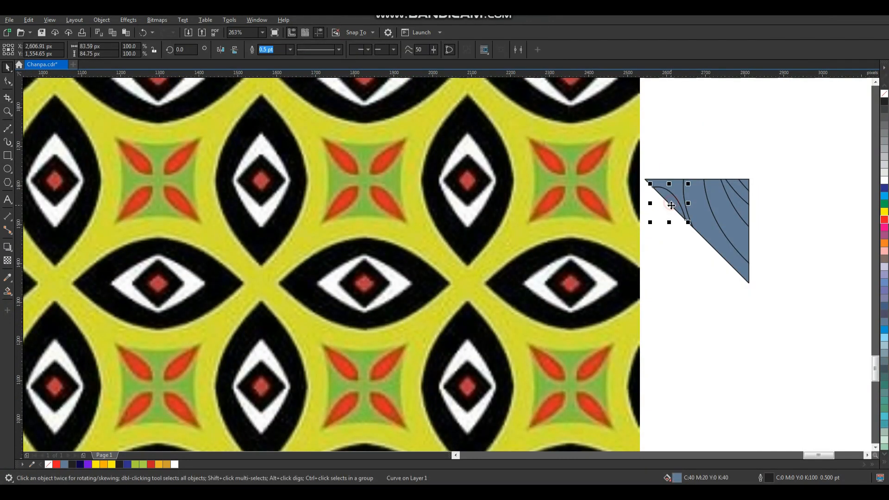
left_click(8, 277)
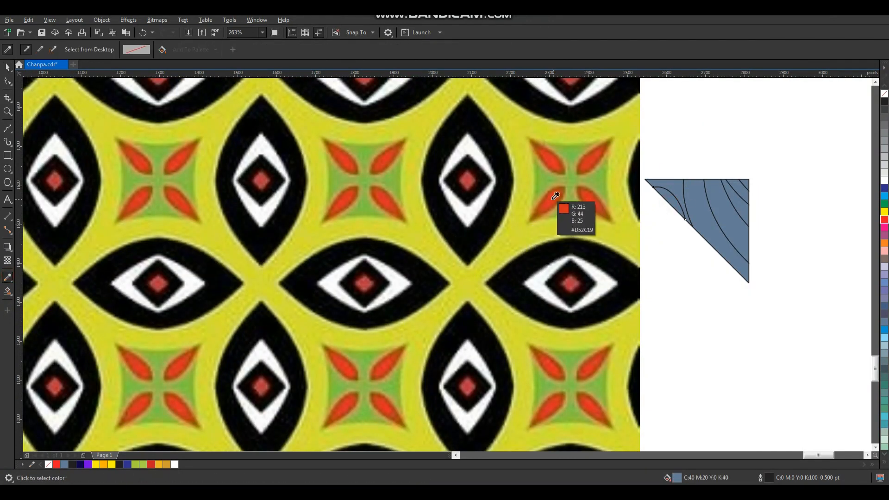
left_click(562, 208)
left_click(664, 194)
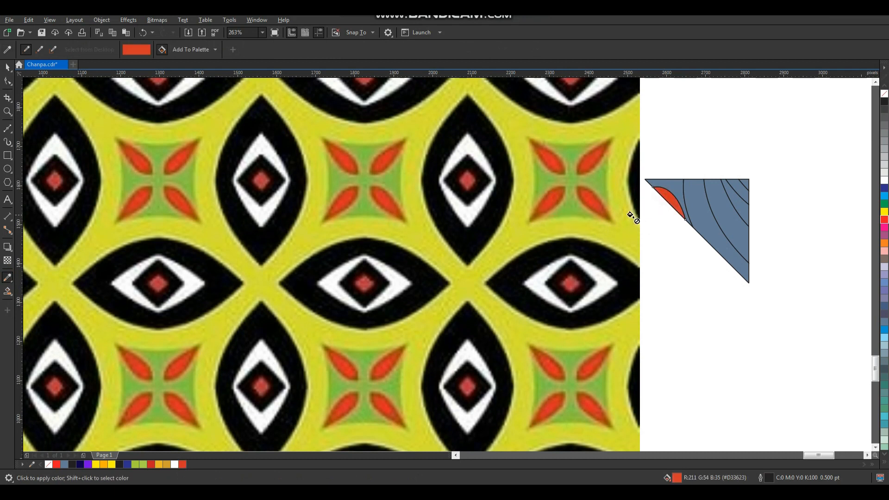
- Apply the reference image's green to the piece around the petal and its yellow to the adjoining band
key("space")
key("space")
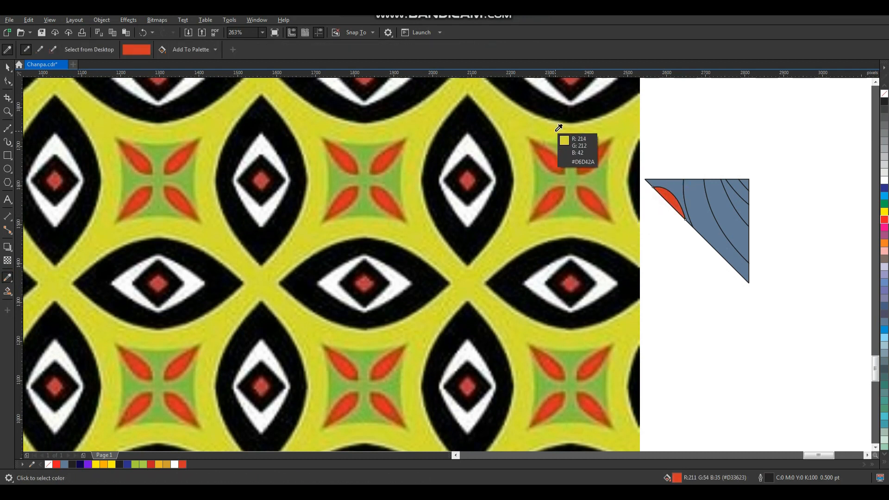
left_click(549, 181)
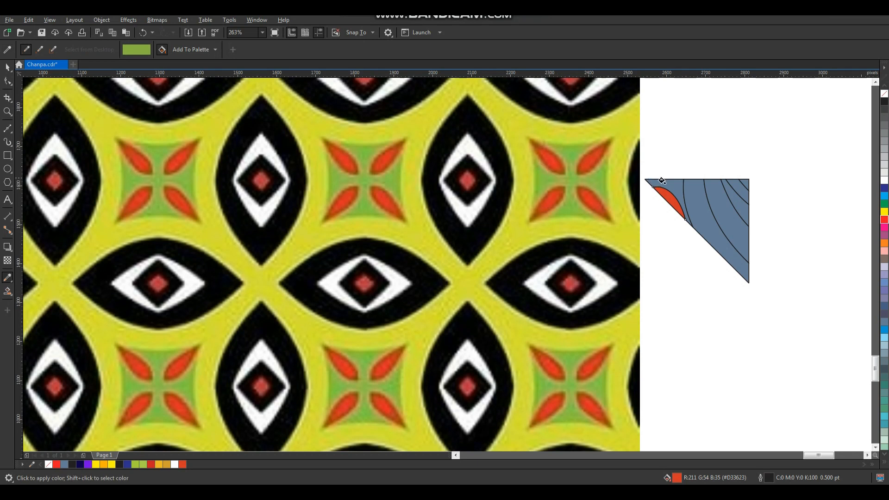
left_click(671, 183)
key("space")
key("space")
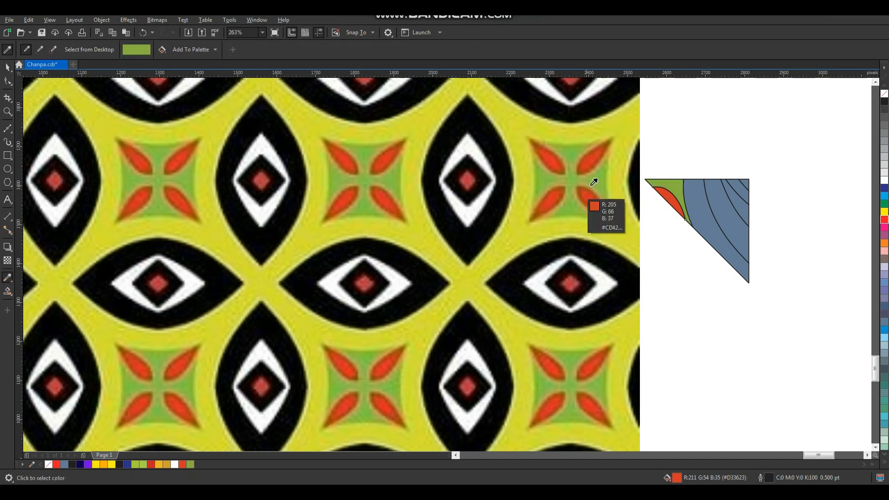
left_click(621, 125)
left_click(691, 194)
- Sample black from an eye in the reference image and apply it to the triangle's outer eye band
key("space")
key("space")
left_click(503, 144)
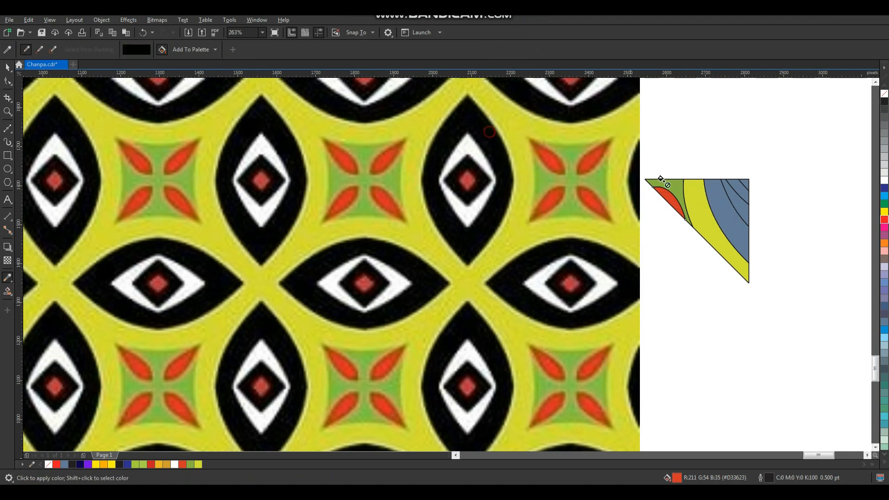
left_click(719, 205)
- Fill the eye's middle band with white and its inner band with the sampled black
key("space")
key("space")
key("space")
left_click(746, 213)
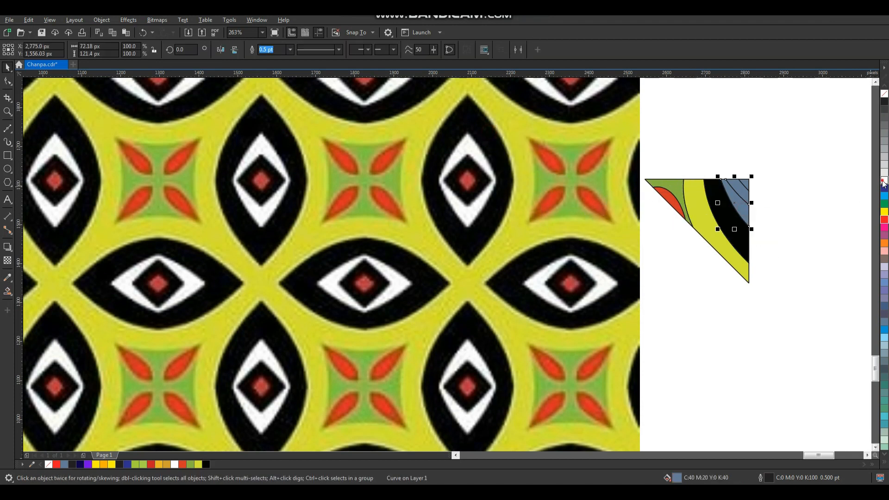
left_click(883, 183)
left_click(796, 186)
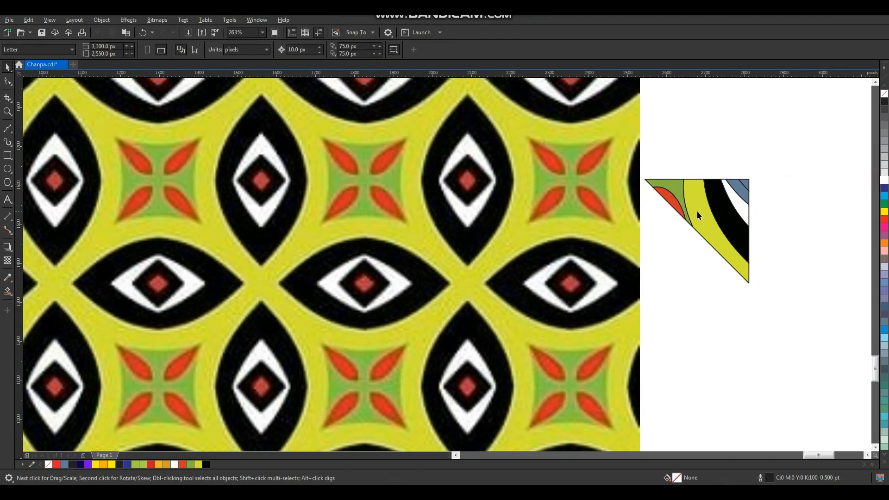
key("space")
left_click(732, 207)
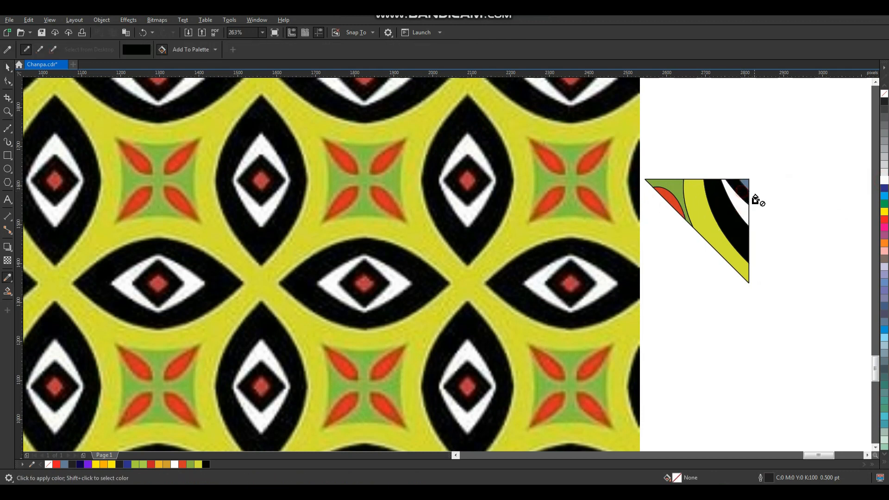
- Fill the small corner piece at the eye's centre with the petal red (#D33623)
key("space")
left_click(747, 182)
key("F2")
left_click_drag(780, 153, 651, 262)
key("space")
left_click(312, 223)
left_click(562, 177)
key("space")
left_click(631, 202)
- Select the whole coloured triangle and mirror a copy of it horizontally against its vertical edge
scroll(625, 200, "down", 1)
left_click_drag(706, 136, 455, 365)
right_click(638, 263)
left_click_drag(438, 265, 635, 265)
- Select both mirrored halves together and move them slightly away from the reference image
scroll(597, 281, "down", 2)
key("F2")
left_click_drag(702, 200, 560, 302)
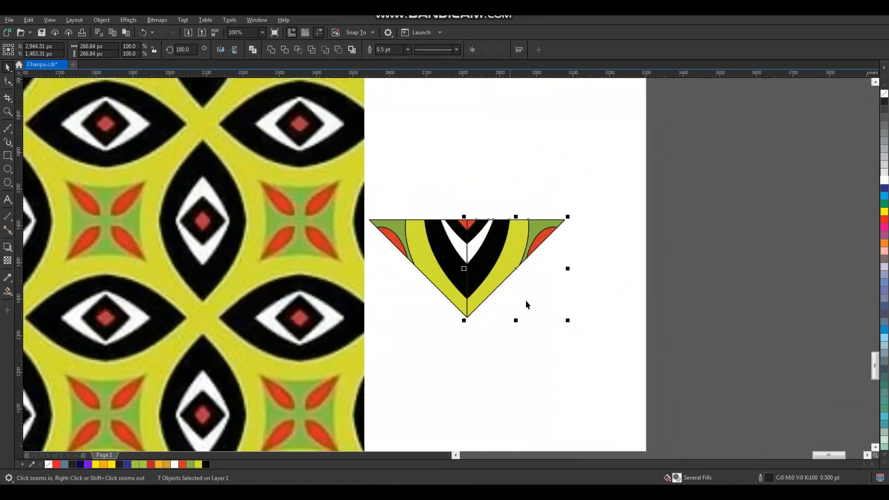
left_click_drag(600, 185, 427, 293)
left_click_drag(471, 262, 494, 271)
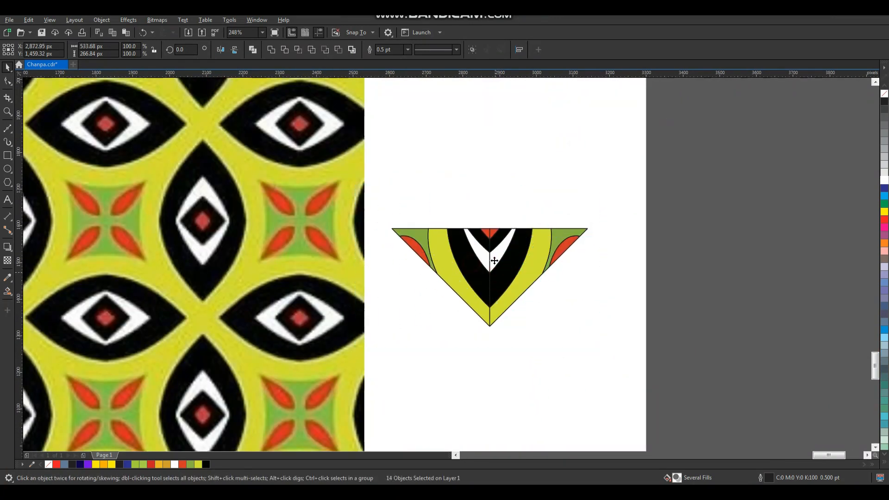
left_click(495, 212)
- Weld the two red centre pieces into one shape, and likewise the two inner black pieces
key("F2")
left_click_drag(441, 210, 536, 314)
left_click_drag(461, 155, 475, 153)
key("ctrl+z")
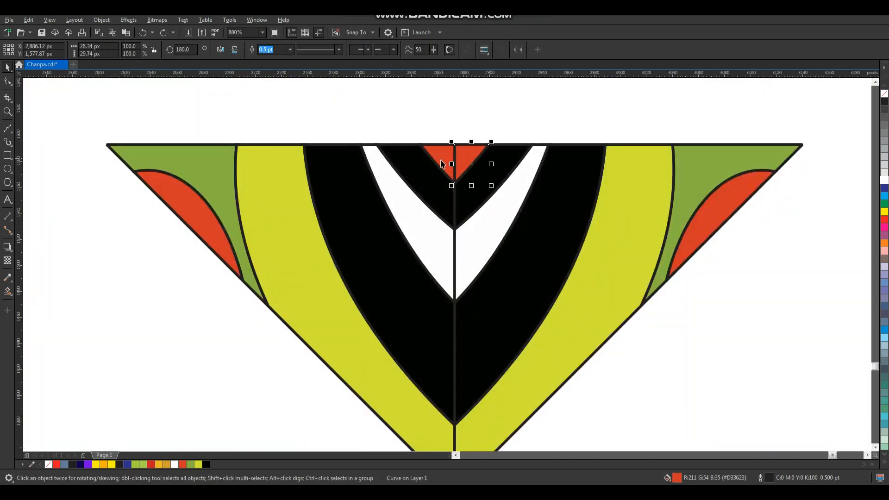
left_click(441, 154, "shift")
left_click(272, 52)
left_click(496, 176)
left_click(412, 171, "shift")
left_click(272, 49)
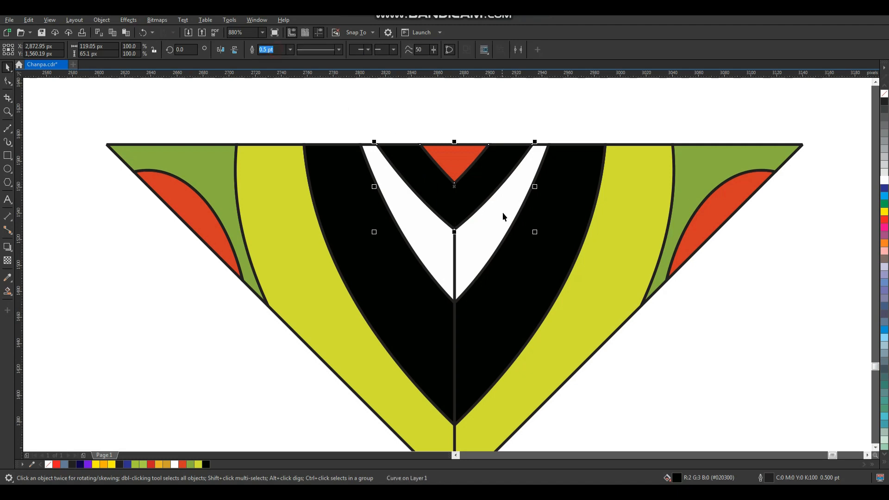
- Weld the two white band halves into one shape, and likewise the two outer black band halves
left_click(496, 236)
left_click(397, 183, "shift")
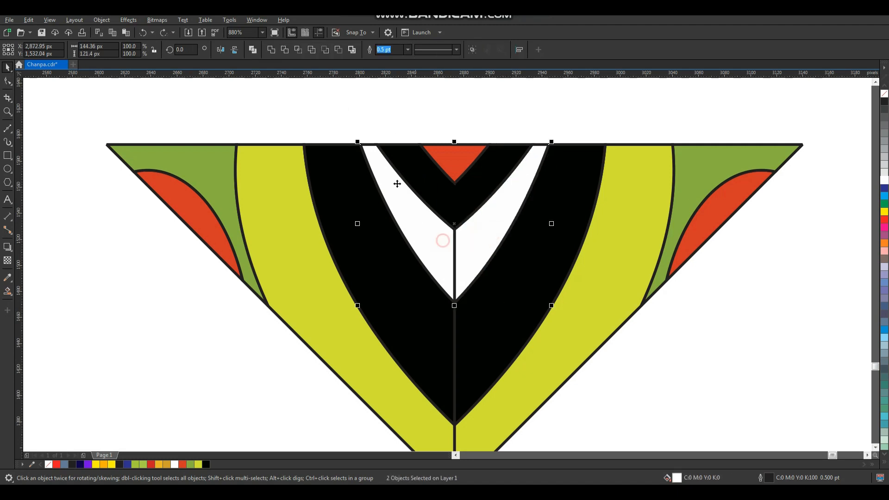
left_click(272, 50)
left_click(500, 316)
left_click(427, 321, "shift")
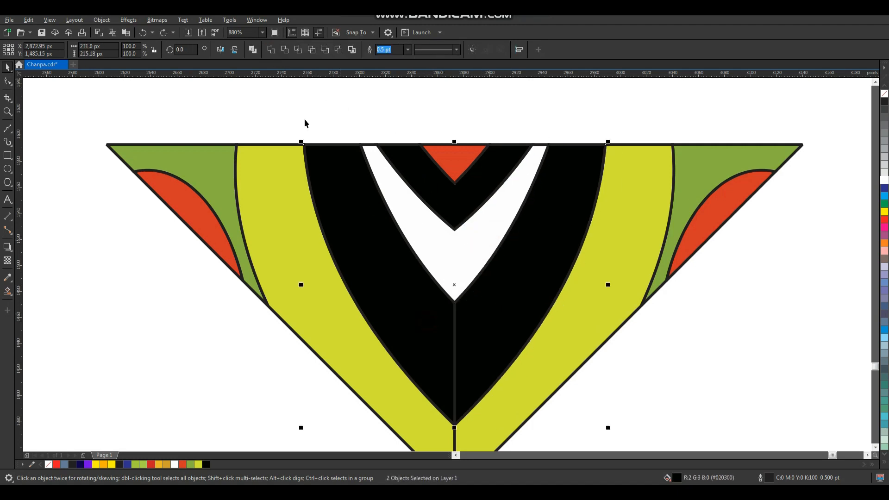
left_click(272, 50)
- Weld the two yellow band halves of the triangle into a single V shape
left_click(510, 411)
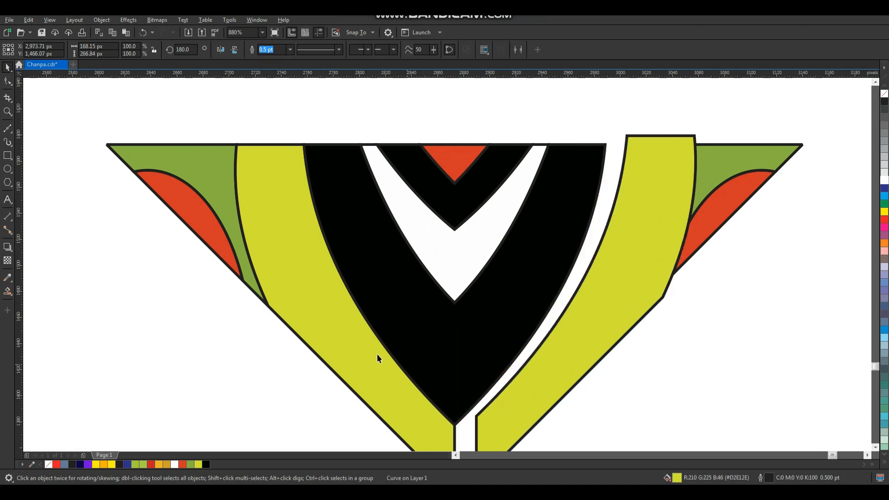
left_click(373, 353, "shift")
left_click(271, 50)
- Rotate the whole triangle 90 degrees counterclockwise and mirror a copy across its long edge to form a complete diamond
scroll(466, 225, "down", 2)
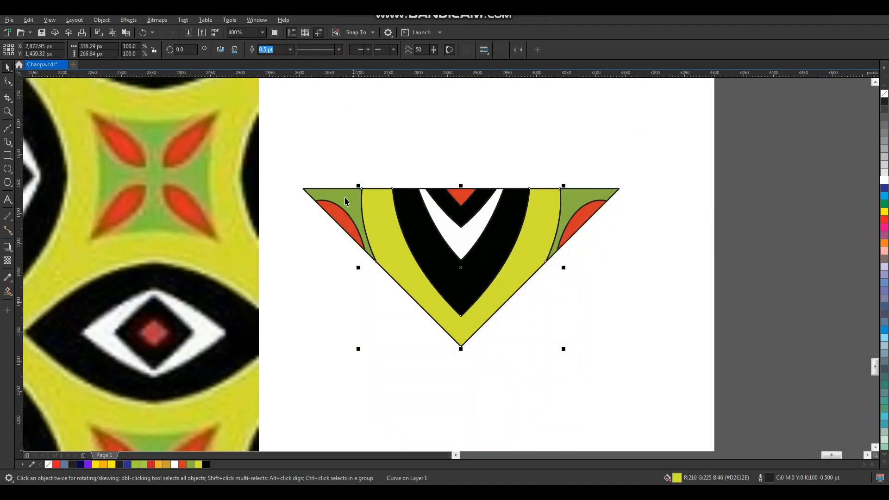
left_click(349, 166)
left_click_drag(647, 148, 299, 384)
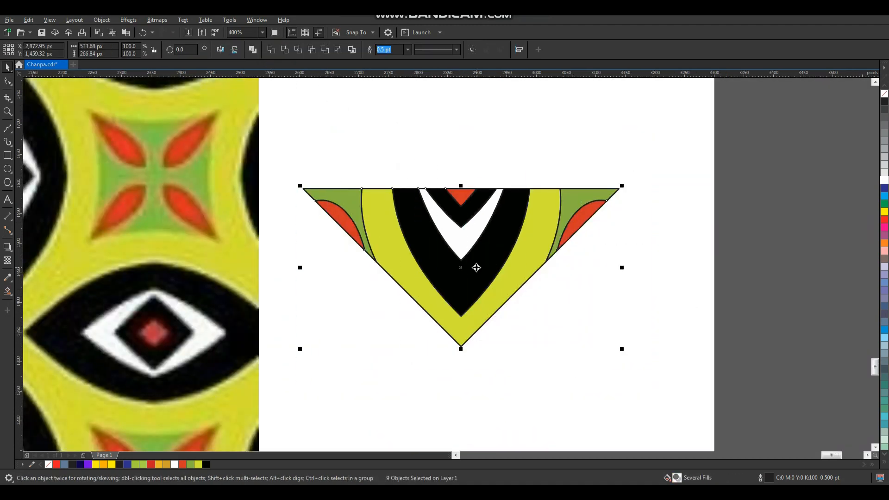
left_click_drag(477, 264, 489, 252)
left_click_drag(637, 339, 522, 178)
left_click_drag(552, 254, 330, 271)
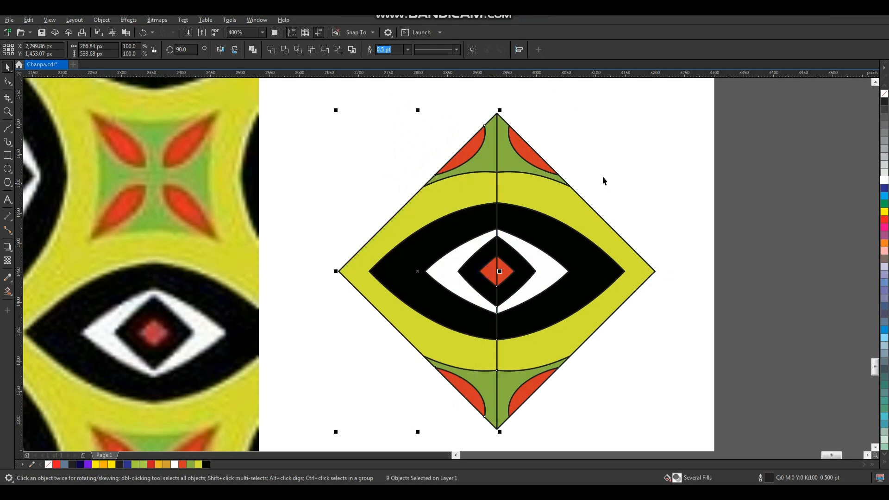
- Weld the two green halves at the diamond's upper tip, and weld the two yellow halves into one frame
left_click(614, 167)
key("F2")
left_click_drag(436, 113, 570, 237)
left_click(441, 232)
left_click(412, 226, "shift")
left_click(271, 50)
left_click(453, 281)
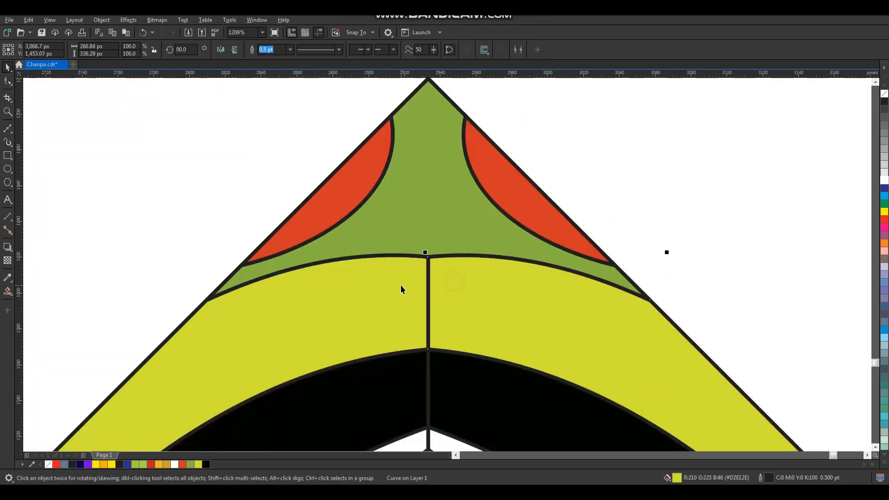
left_click(401, 287, "shift")
left_click(271, 50)
- Weld the two green halves at the diamond's lower tip into one shape
scroll(485, 177, "down", 2)
key("F2")
left_click_drag(388, 245, 549, 402)
left_click(446, 341, "shift")
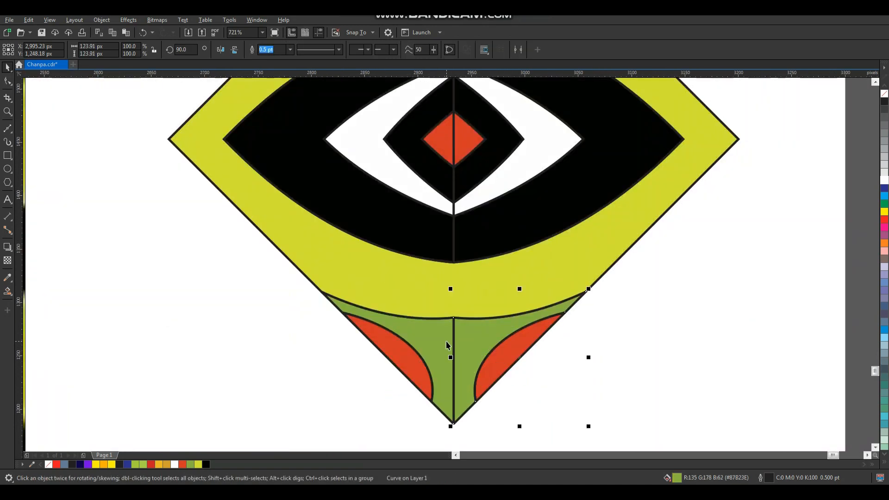
left_click(271, 50)
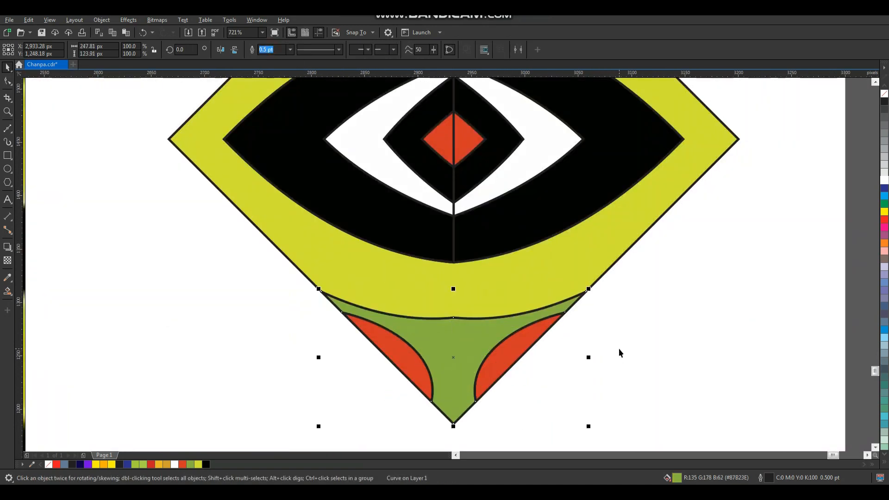
- Weld the two halves of the eye's white shape, and likewise the two halves of the inner black diamond
scroll(505, 246, "down", 2)
left_click(494, 166)
left_click(450, 164, "shift")
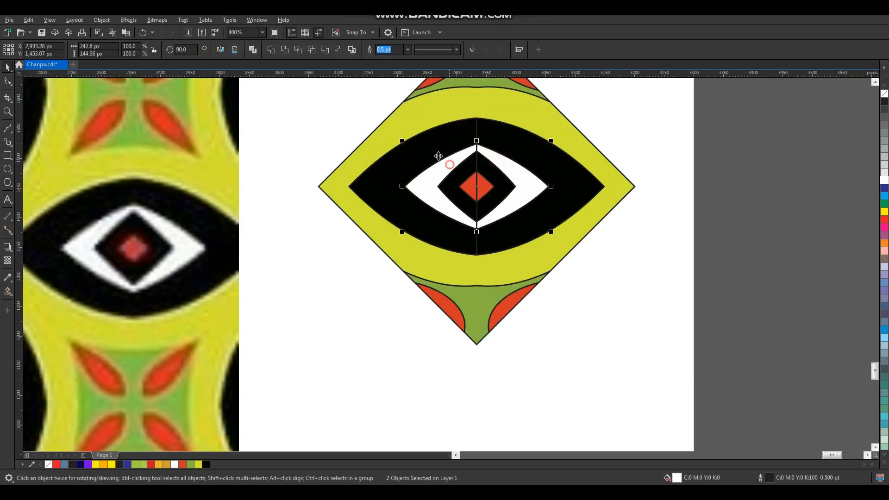
left_click(274, 54)
left_click(496, 182)
left_click(459, 170, "shift")
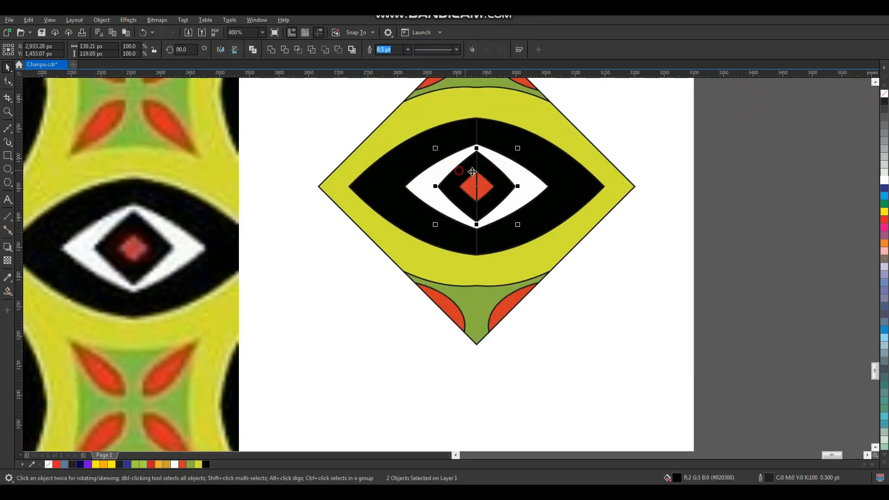
left_click(272, 50)
- Weld the two red halves at the centre of the eye into one diamond
left_click(485, 186)
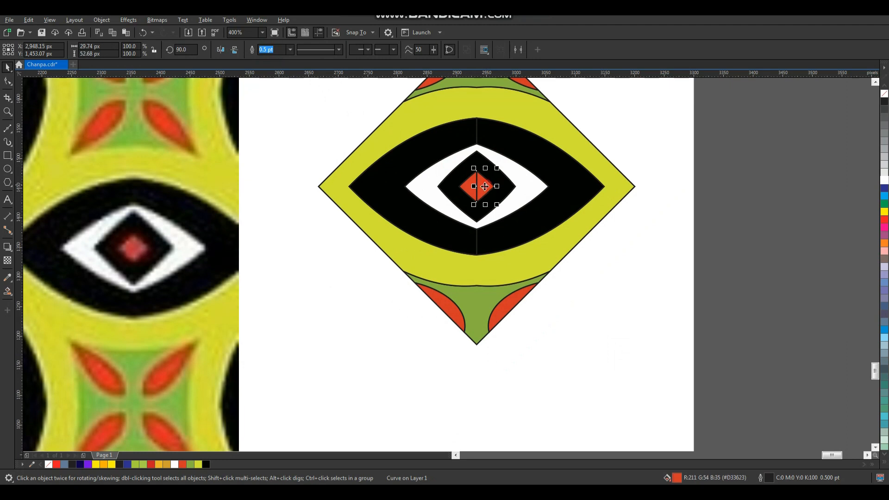
left_click(470, 195, "shift")
left_click(271, 50)
left_click(321, 169)
- Select the whole diamond tile and rotate it 45 degrees so it stands as a square
scroll(477, 226, "down", 2)
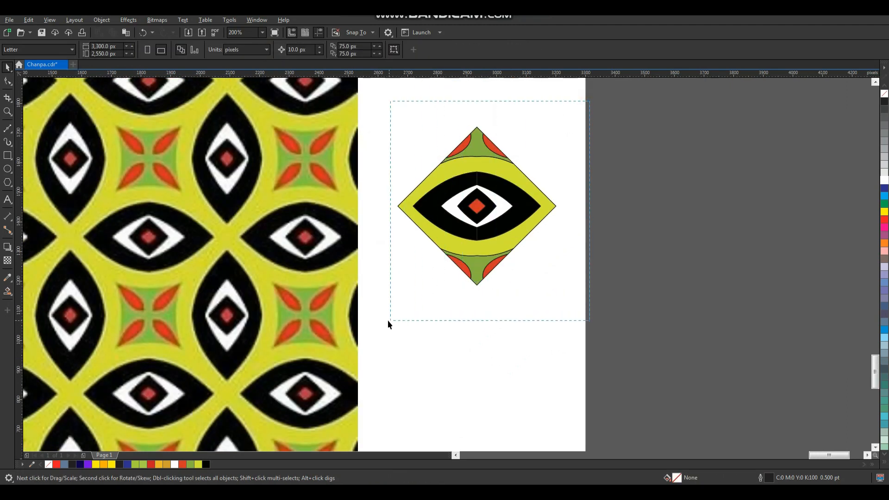
left_click_drag(395, 320, 396, 319)
left_click(476, 217)
left_click_drag(559, 123, 573, 212)
left_click(588, 197)
left_click_drag(423, 278, 416, 273)
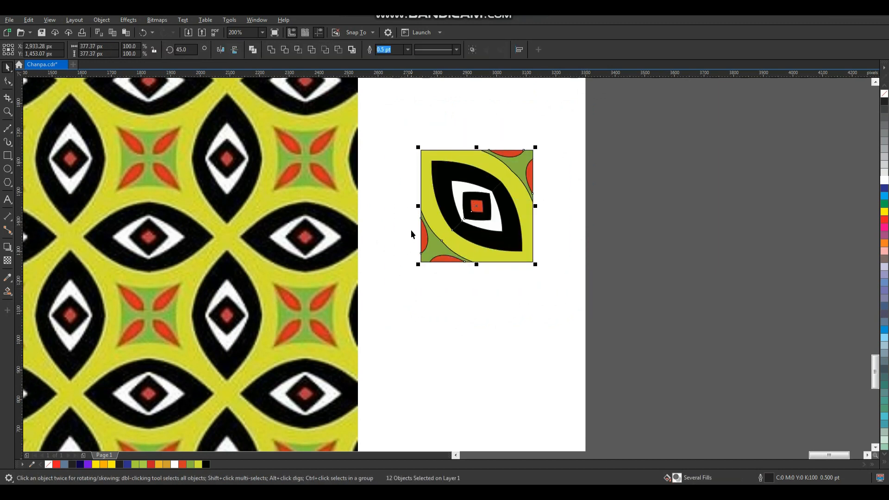
- Mirror a copy of the square tile across its right edge, and mirror the pair downward to form a four-eye block
left_click_drag(415, 207, 648, 208)
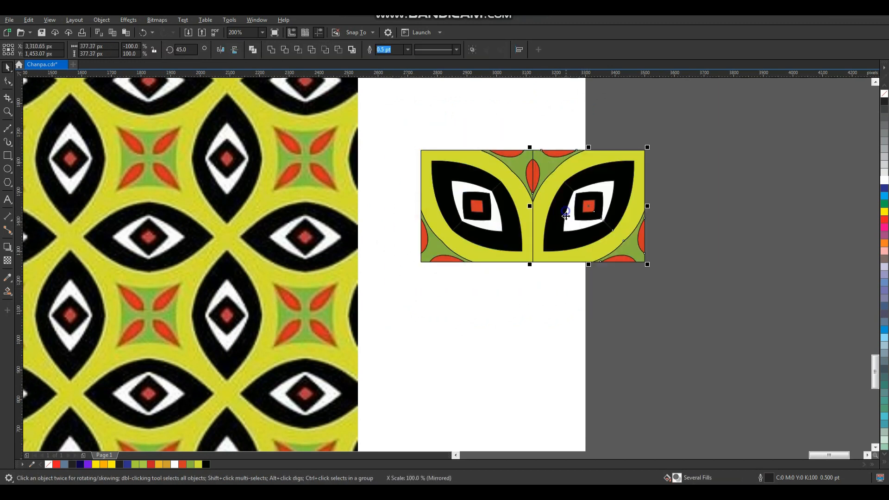
left_click(544, 310)
scroll(552, 282, "down", 3)
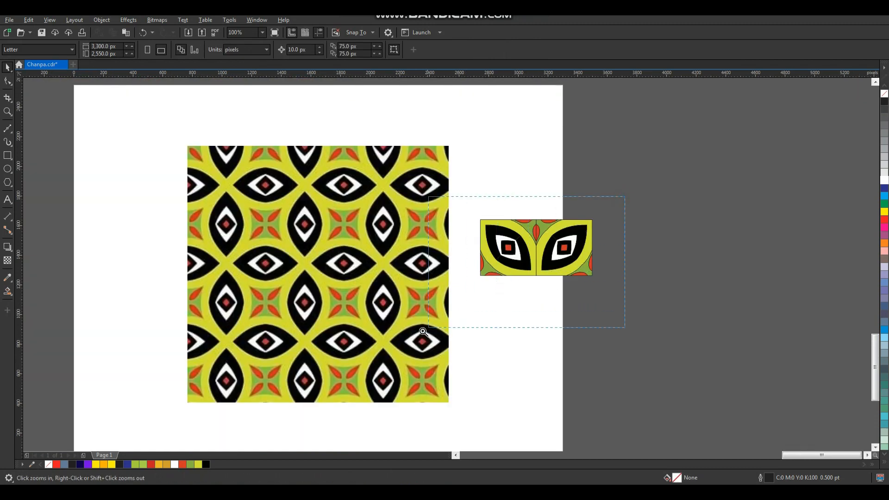
left_click_drag(423, 331, 400, 343)
key("space")
left_click_drag(691, 115, 350, 322)
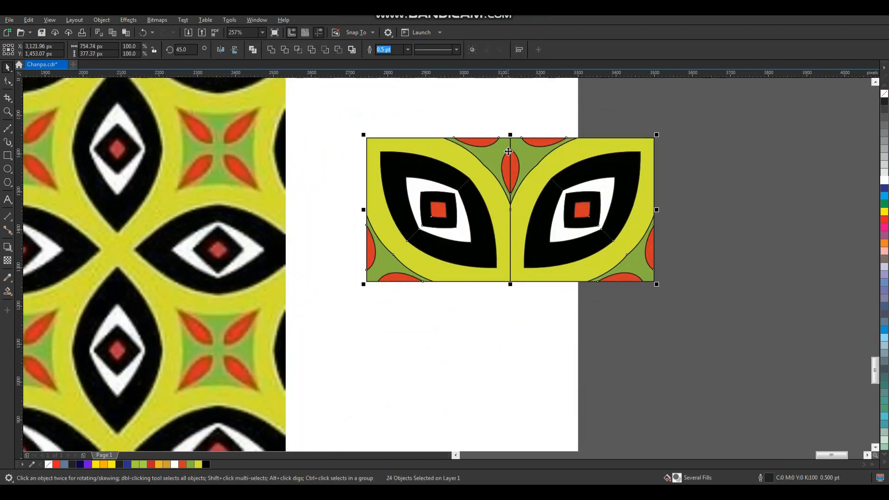
left_click_drag(511, 135, 511, 427)
left_click(687, 242)
- Select the entire four-eye block and rotate it 45 degrees into a large diamond
scroll(588, 211, "down", 2)
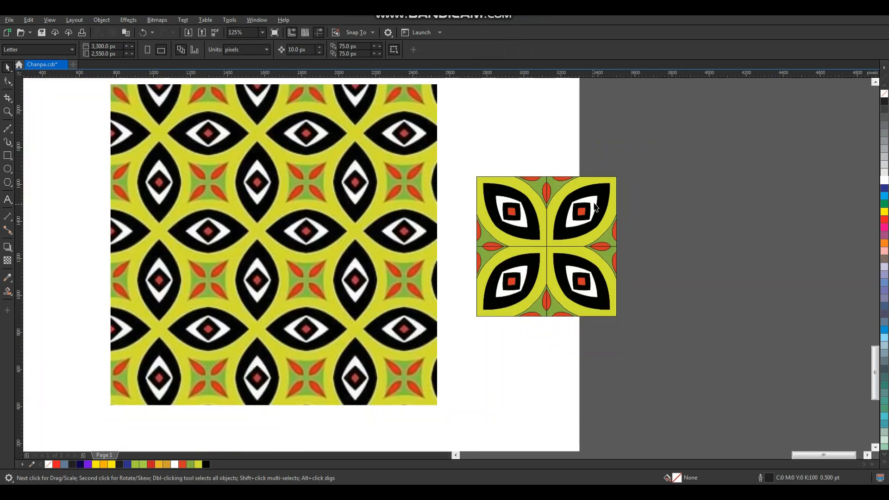
key("space")
left_click_drag(674, 118, 445, 381)
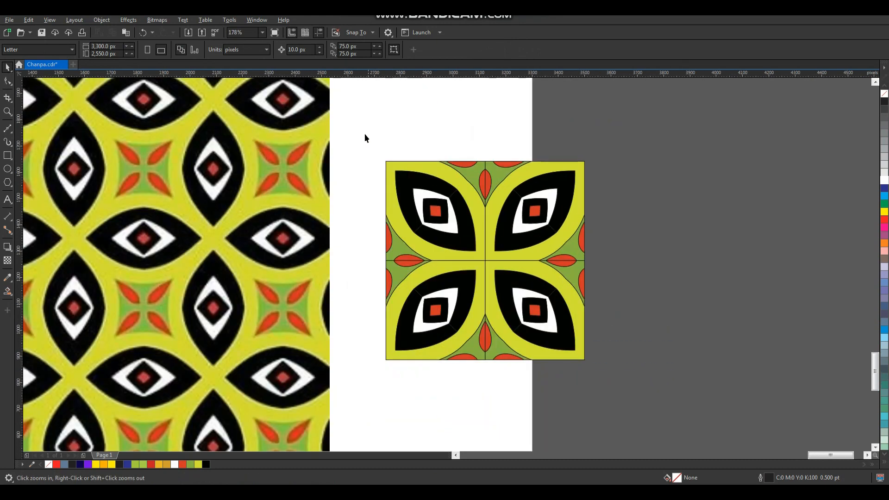
left_click_drag(584, 363, 632, 260)
left_click(672, 208)
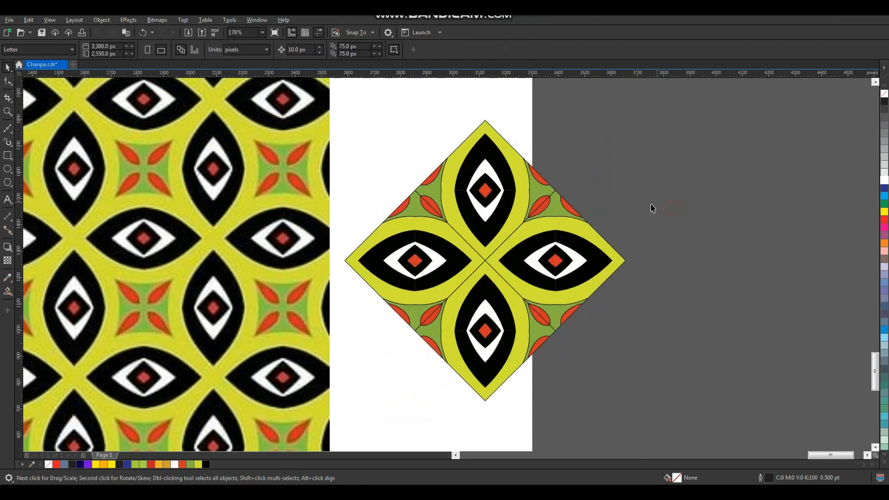
- Weld the four yellow frames of the large diamond into one shape
left_click_drag(526, 226, 544, 226)
key("ctrl+z")
key("F2")
left_click_drag(579, 175, 431, 305)
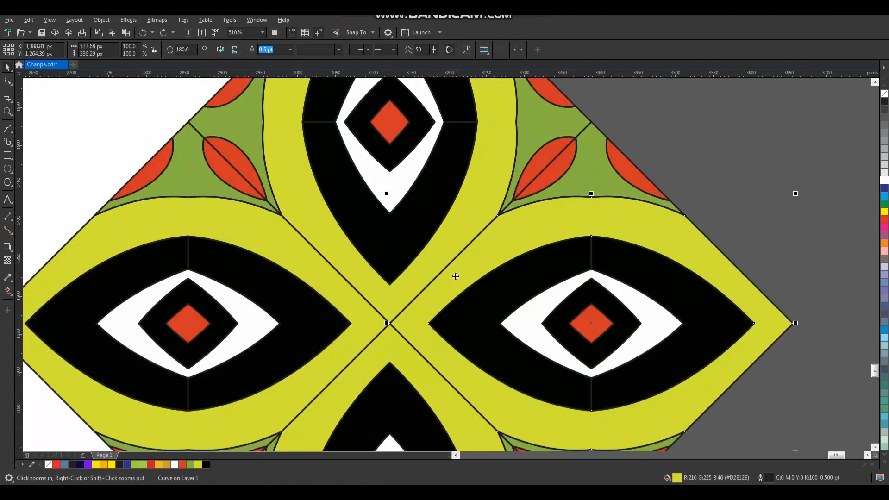
left_click(408, 285, "shift")
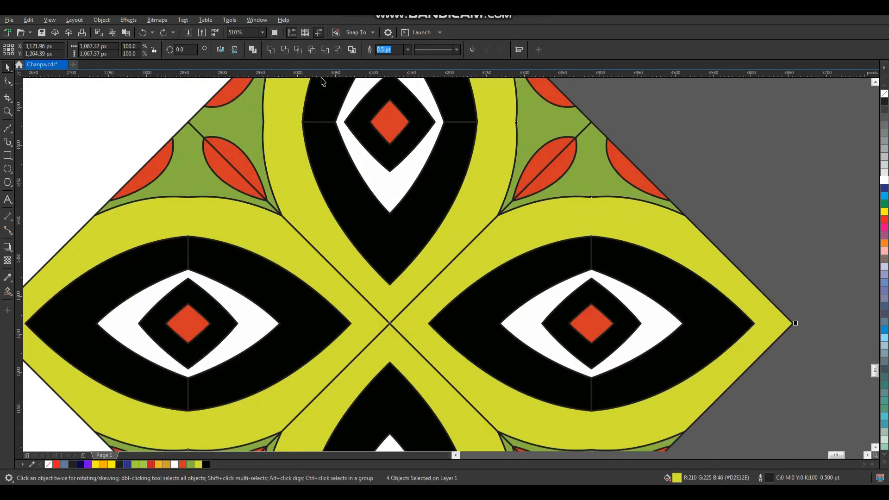
left_click(275, 52)
scroll(492, 261, "down", 2)
- Weld the two red halves of the inner petal in the diamond's upper-right corner section
left_click(608, 194)
key("F2")
left_click_drag(571, 172, 468, 240)
left_click(465, 235)
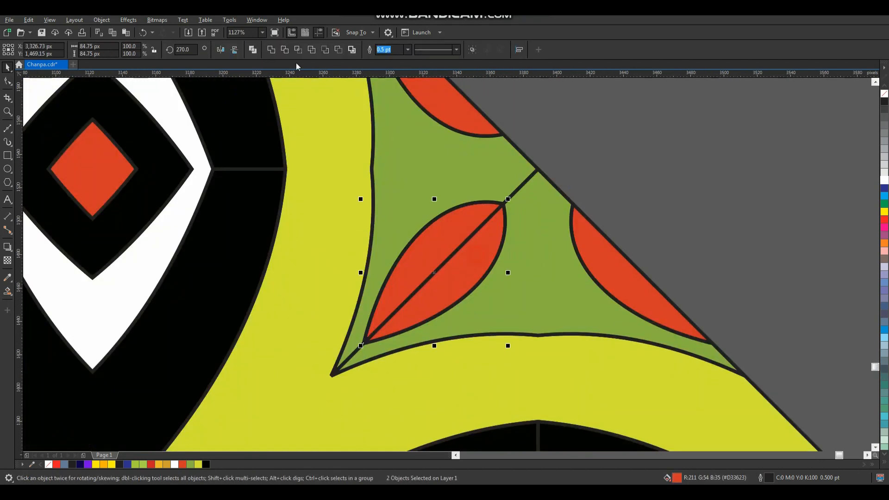
left_click(271, 50)
- Weld the inner red petal's halves in the diamond's upper-left section, and likewise the two green halves around it
scroll(490, 217, "down", 5)
key("F2")
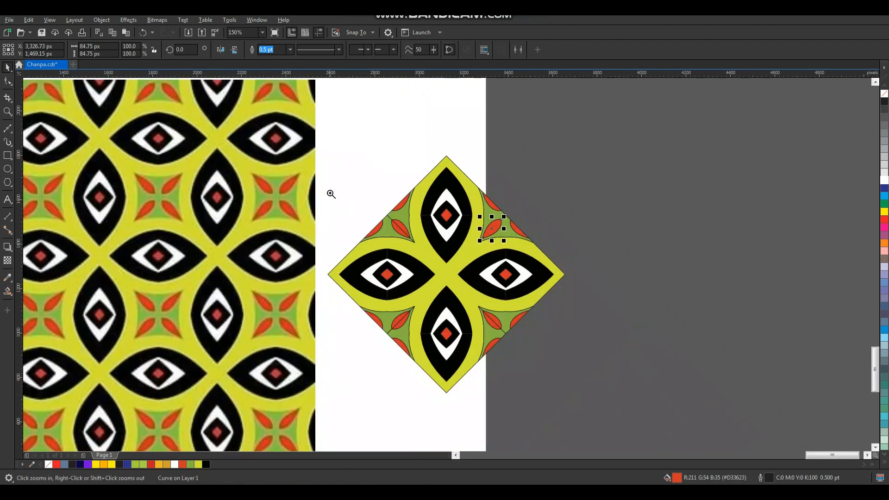
left_click_drag(329, 192, 415, 221)
key("space")
left_click(485, 244)
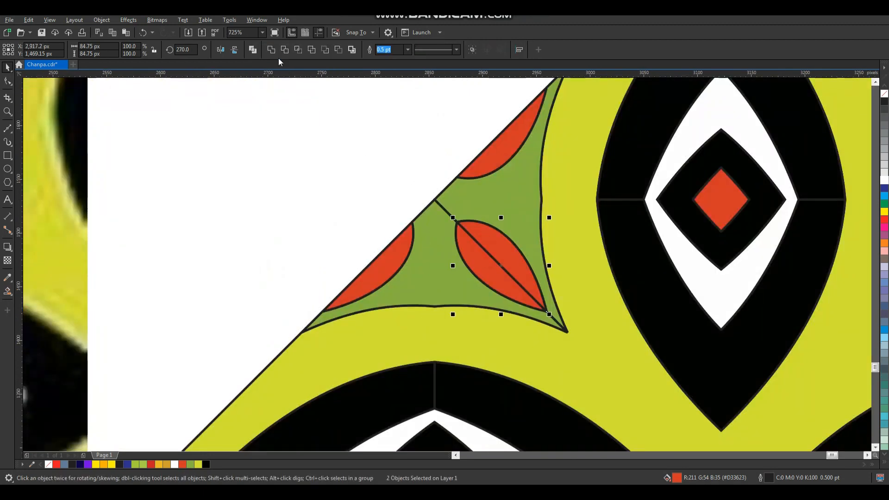
left_click(272, 50)
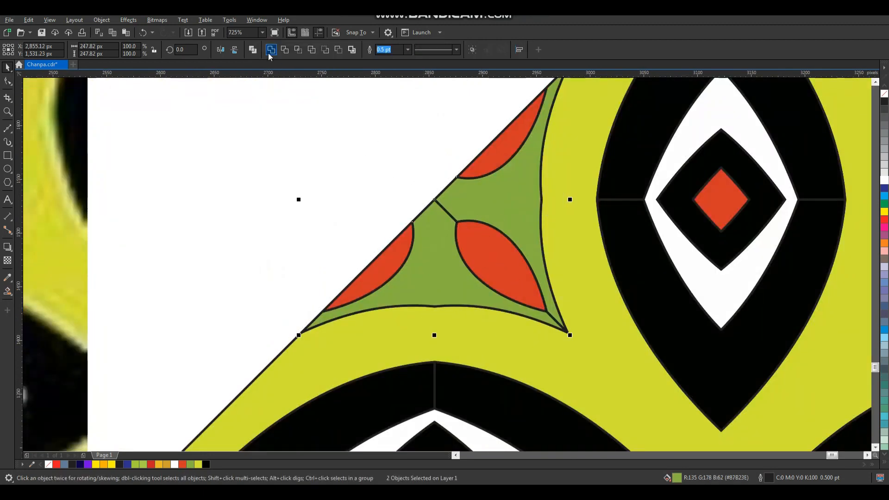
- Weld the inner red petal's halves and the two green halves in the diamond's lower-left section
scroll(463, 231, "down", 5)
key("F2")
left_click_drag(447, 328, 520, 394)
key("space")
left_click(398, 230)
left_click(272, 50)
left_click(416, 291)
left_click(272, 51)
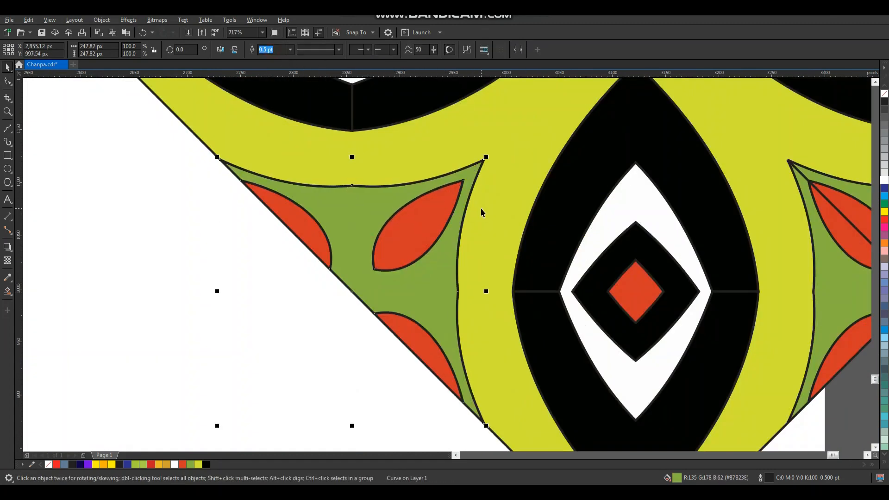
- Weld the two green halves and the inner red petal's halves in the diamond's lower-right section
scroll(498, 216, "down", 3)
key("F2")
left_click_drag(549, 181, 647, 268)
left_click(516, 257)
left_click(452, 268, "shift")
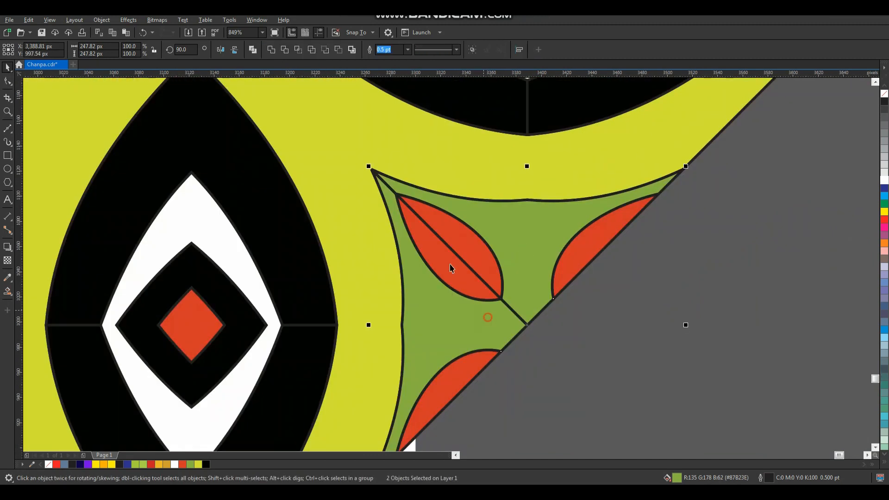
left_click(272, 50)
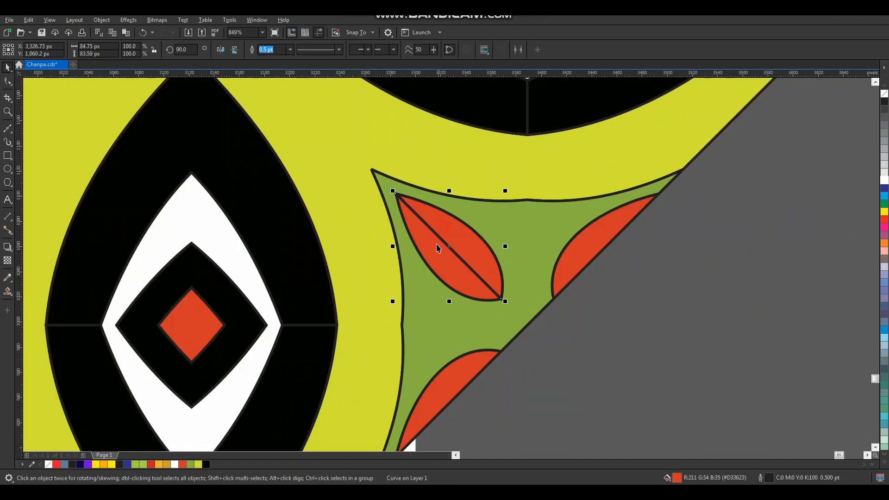
left_click(272, 52)
- Weld the two green halves in the diamond's upper-right section into one shape
scroll(488, 240, "down", 3)
key("F2")
left_click_drag(424, 215, 581, 70)
key("space")
left_click(426, 240)
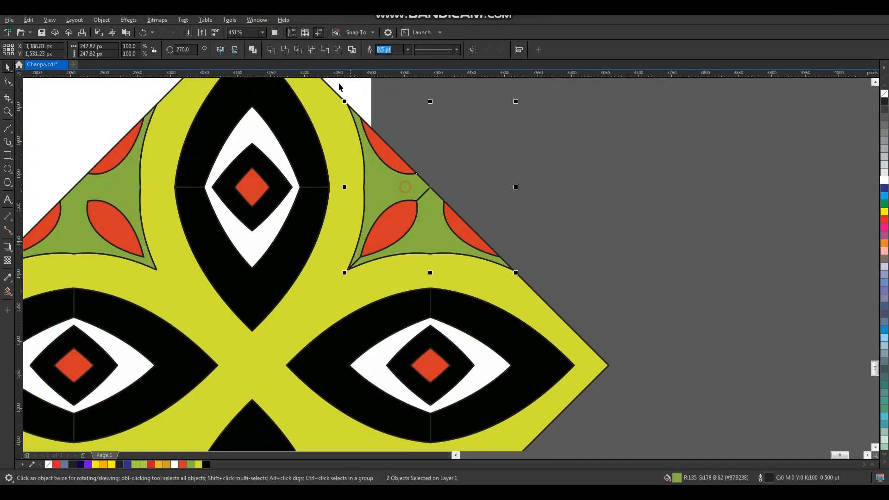
left_click(536, 176)
- Weld the two outer black halves of the diamond's upper eye
scroll(533, 184, "down", 3)
key("F2")
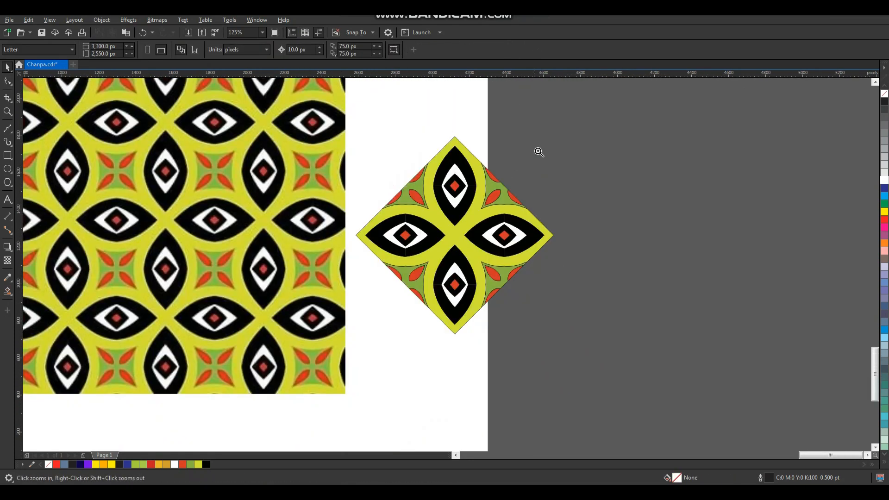
left_click_drag(536, 149, 425, 216)
left_click_drag(410, 256, 419, 240)
key("ctrl+z")
left_click(414, 288, "shift")
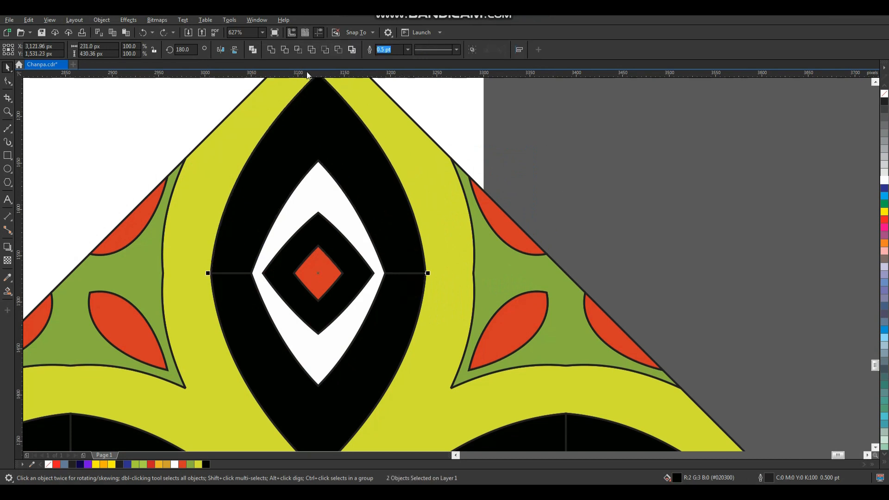
left_click(271, 50)
- Weld the two outer black halves of the diamond's lower eye
scroll(473, 209, "down", 5)
key("F2")
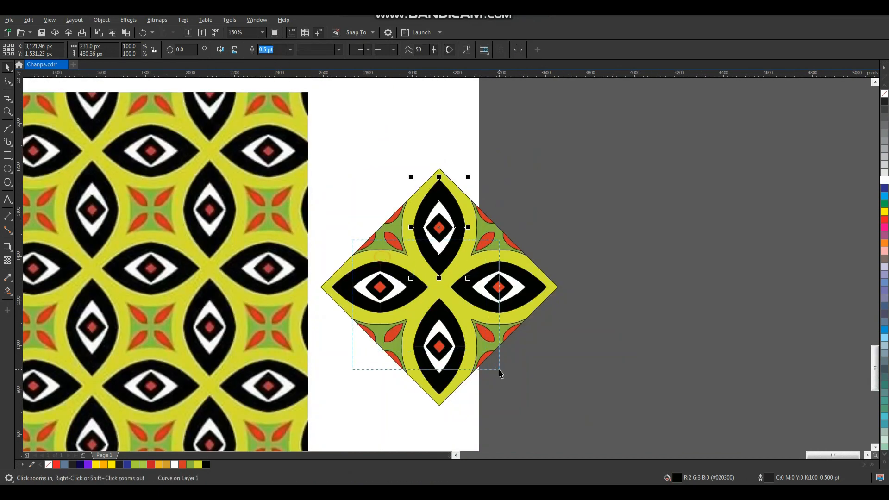
left_click_drag(499, 372, 500, 372)
key("space")
left_click(544, 368)
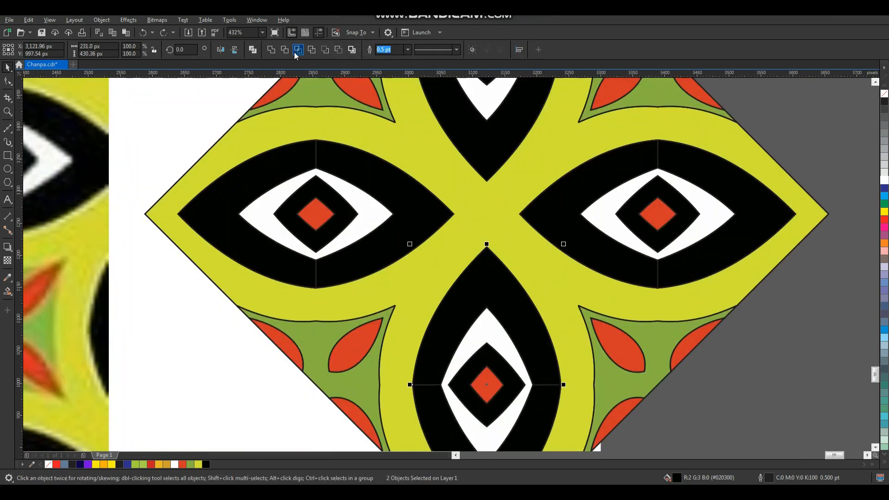
left_click(272, 50)
- Weld the outer black halves of the right-hand eye, and likewise those of the left-hand eye
left_click(631, 276)
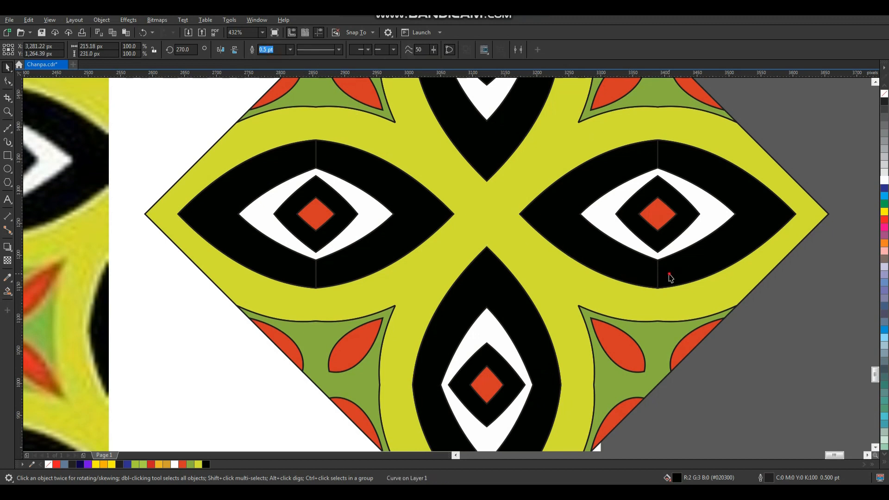
left_click(669, 278, "shift")
left_click(271, 50)
left_click(321, 160)
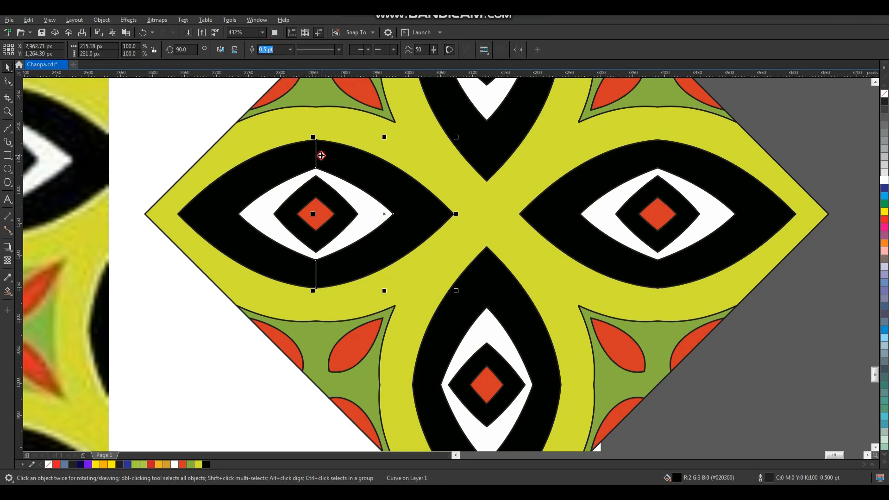
left_click(304, 156, "shift")
left_click(272, 50)
- Group all pieces of the large diamond and move it to the right, beyond the reference image
scroll(447, 181, "down", 5)
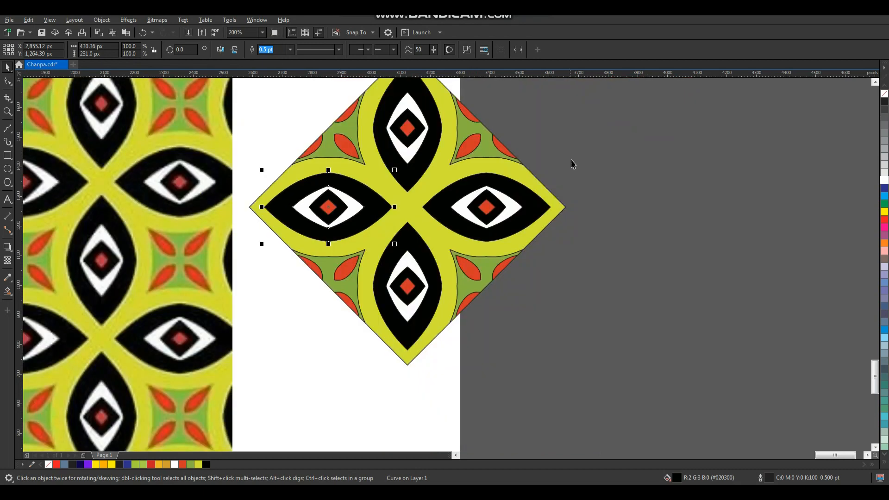
left_click(583, 159)
left_click_drag(389, 330, 396, 315)
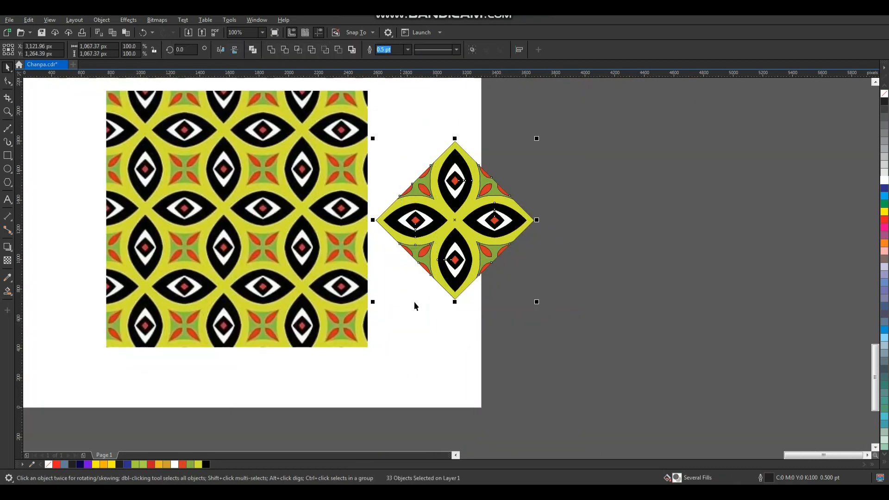
left_click_drag(455, 220, 542, 214)
left_click(567, 237)
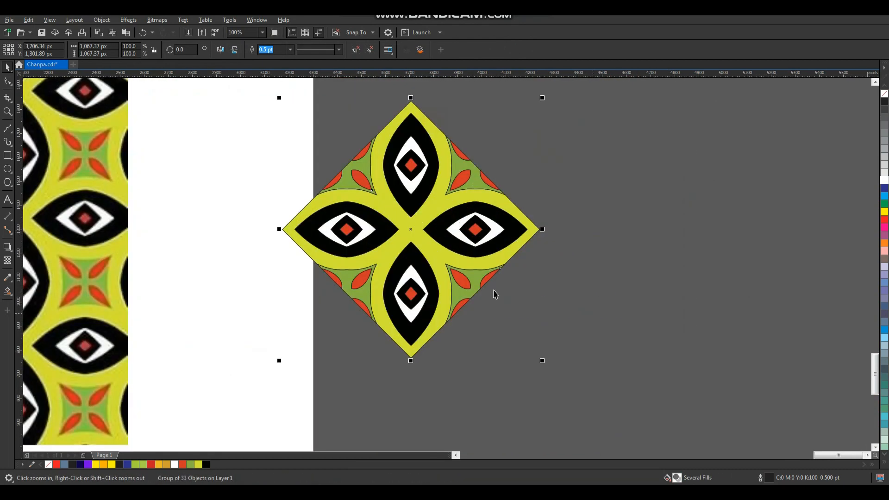
- Place a mirrored copy of the diamond tip to tip on its right, and repeat the duplication to build a row of five
left_click_drag(280, 229, 570, 250)
right_click(570, 250)
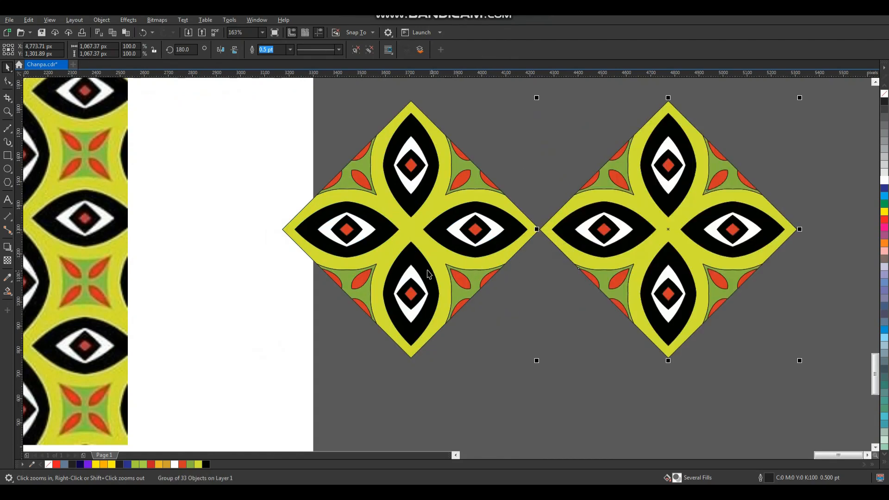
scroll(397, 230, "down", 5)
left_click_drag(361, 177, 591, 361)
key("space")
key("ctrl+r")
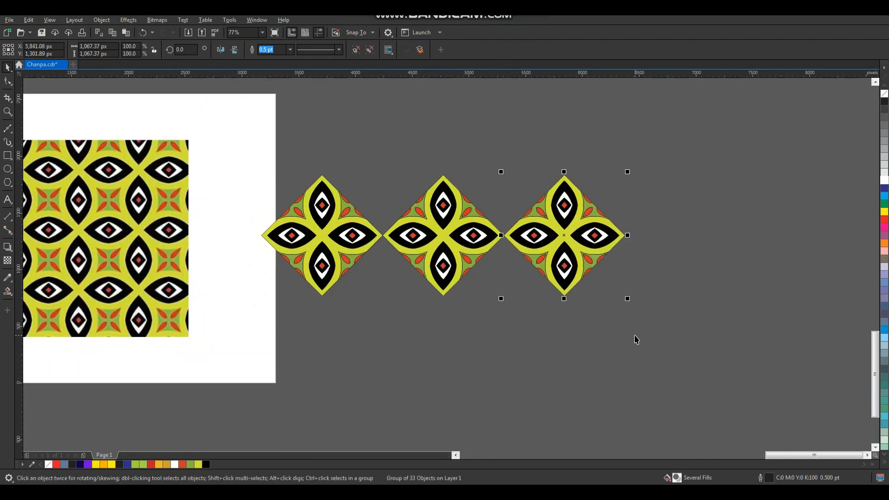
key("ctrl+r")
key("ctrl+r")
- Select all five diamonds of the row and group them
scroll(522, 301, "down", 3)
key("z")
left_click_drag(359, 185, 756, 405)
key("space")
left_click_drag(589, 134, 169, 317)
key("ctrl+g")
- Duplicate the diamonds below as a row of four and centre it horizontally under the five-diamond row
left_click_drag(223, 213, 224, 317)
left_click_drag(246, 180, 696, 288)
left_click(655, 288)
left_click(552, 317)
left_click(626, 223, "shift")
key("c")
left_click(677, 318)
left_click(567, 316)
- Move the four-diamond row up until its points fit exactly into the gaps of the upper row
key("F2")
left_click_drag(440, 169, 479, 321)
left_click_drag(480, 378, 480, 255)
key("F2")
left_click_drag(454, 174, 495, 224)
- Remove the outlines from both diamond rows and group the rows together
scroll(478, 230, "down", 5)
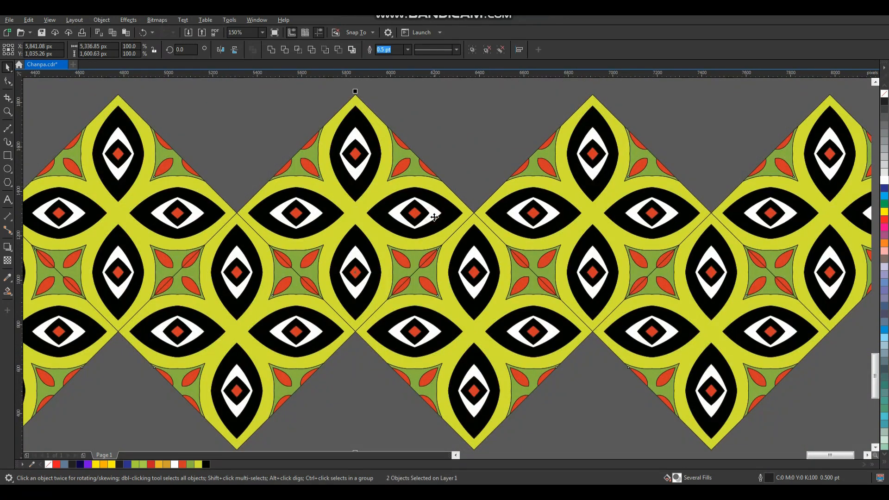
scroll(463, 246, "down", 2)
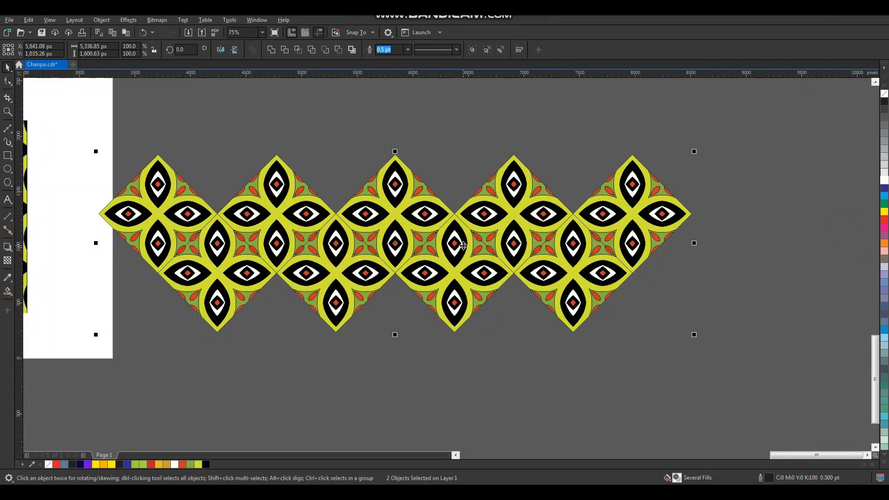
right_click(883, 95)
key("ctrl+g")
- Duplicate the grouped double row downward so the copy interlocks with the lower edge of the original
left_click_drag(479, 237, 502, 217)
key("F2")
left_click_drag(358, 119, 510, 312)
left_click_drag(421, 138, 442, 360)
scroll(464, 228, "down", 3)
- Repeat the downward duplication twice to extend the pattern to four double rows
key("F2")
left_click_drag(649, 159, 293, 463)
key("ctrl+r")
key("ctrl+r")
left_click(633, 235)
- Select all the double rows of the pattern and group them
scroll(572, 232, "down", 2)
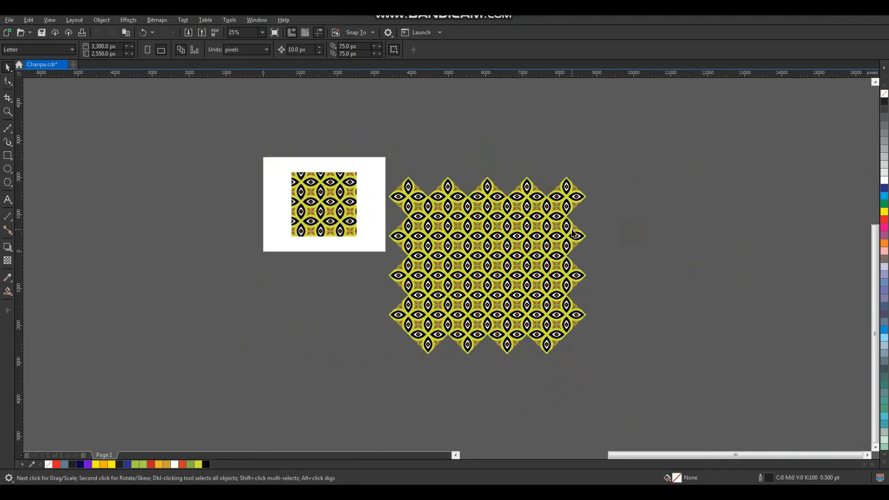
left_click_drag(522, 267, 387, 377)
key("ctrl+g")
- Move the reference image toward the page's left side and select it
left_click_drag(338, 213, 315, 212)
scroll(255, 185, "up", 3)
left_click(254, 256)
left_click(357, 213)
- Create a rectangle matching the reference image's size and move it to the image's right side
double_click(9, 156, "shift")
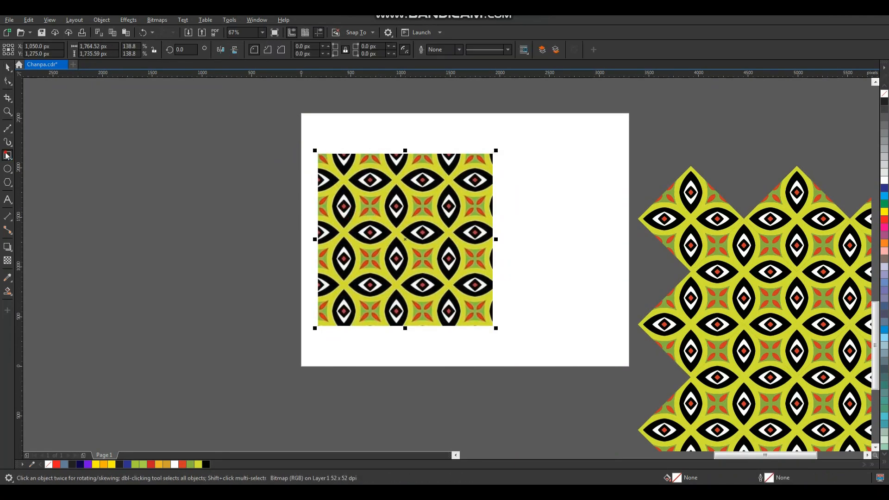
key("space")
left_click_drag(408, 240, 572, 235)
- Centre the grouped pattern horizontally and vertically on the empty rectangle beside the reference image
scroll(442, 235, "down", 2)
key("F2")
left_click_drag(344, 143, 776, 442)
left_click(539, 180)
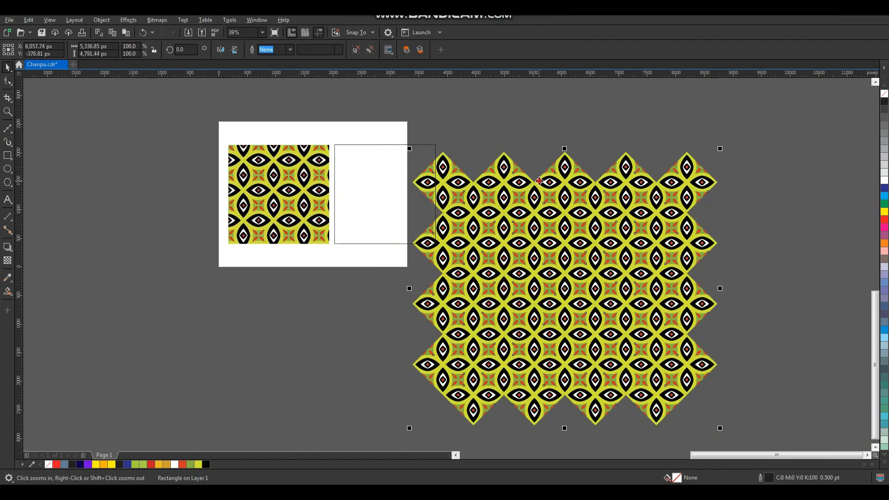
left_click(436, 157, "shift")
key("c")
key("e")
left_click(538, 191)
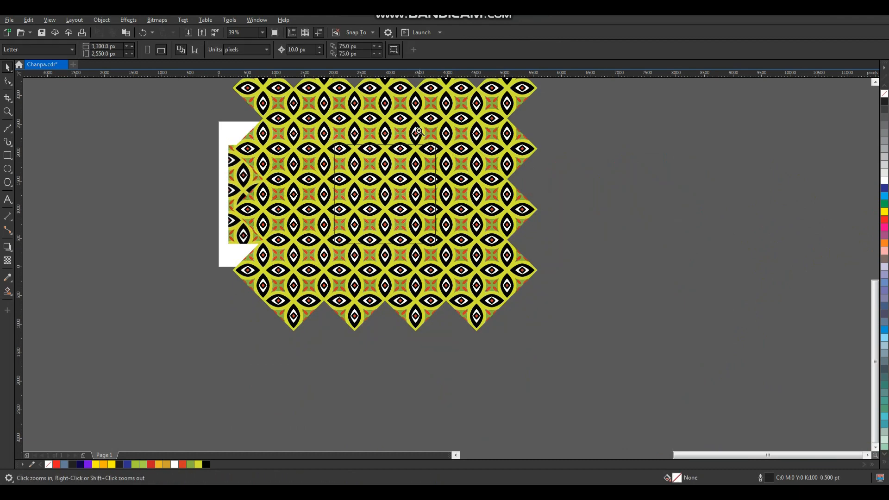
- PowerClip the grouped pattern inside the rectangle beside the reference image
scroll(420, 176, "up", 4)
left_click(418, 175)
right_click(419, 175)
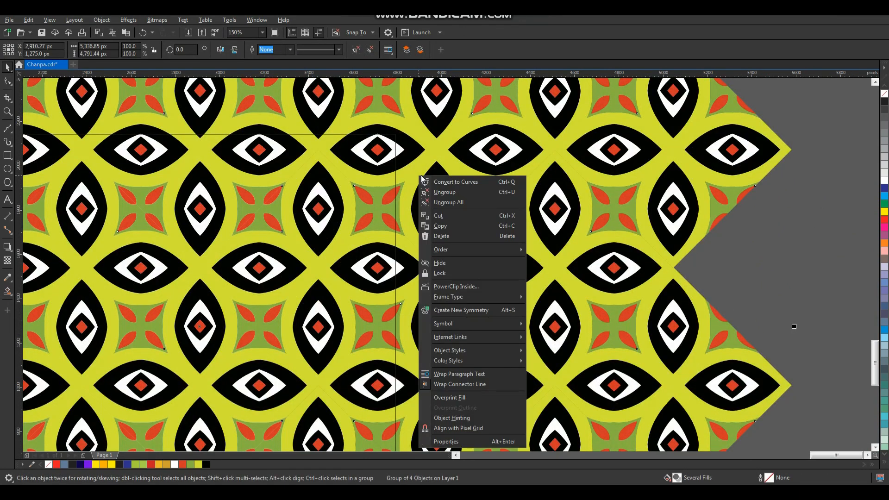
left_click(456, 286)
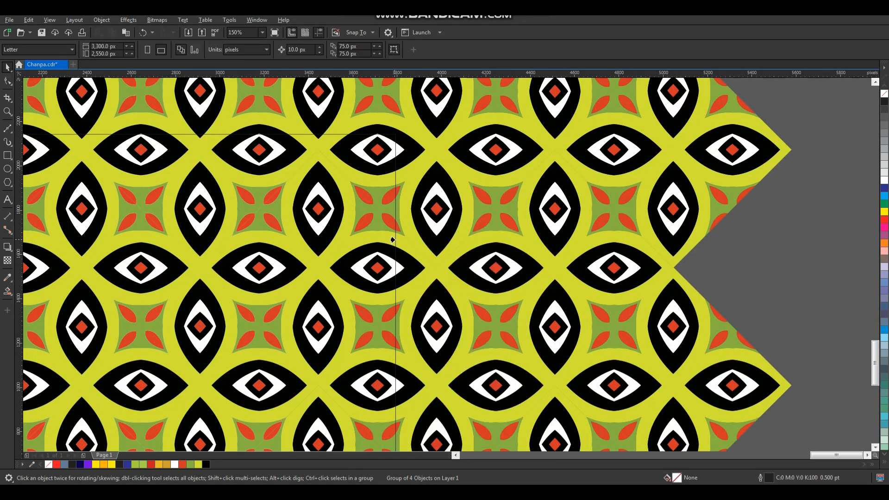
left_click(392, 240)
- Examine the reference image and the clipped vector pattern close up to compare their edges and shapes
scroll(483, 260, "down", 6)
key("z")
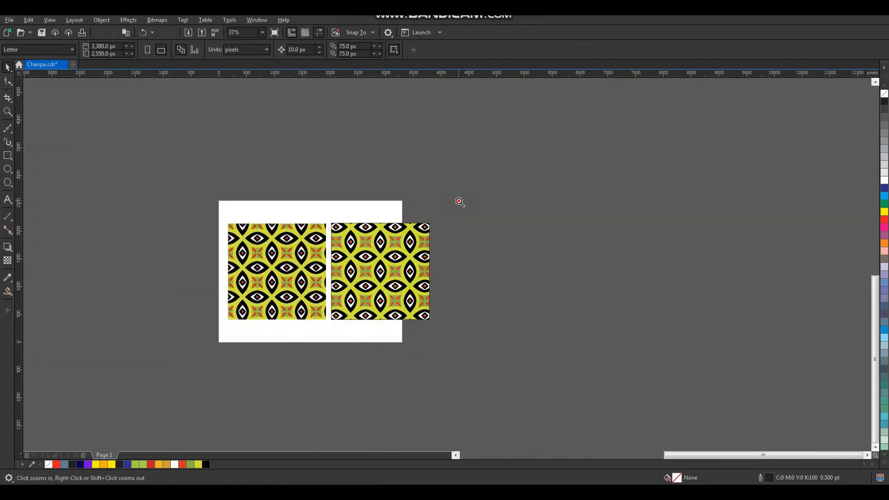
left_click_drag(233, 353, 429, 211)
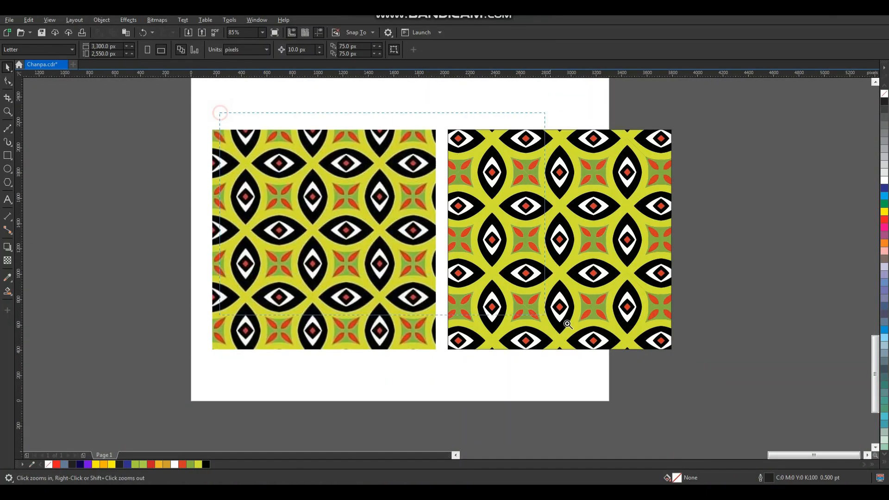
left_click_drag(687, 372, 685, 370)
left_click_drag(367, 258, 367, 257)
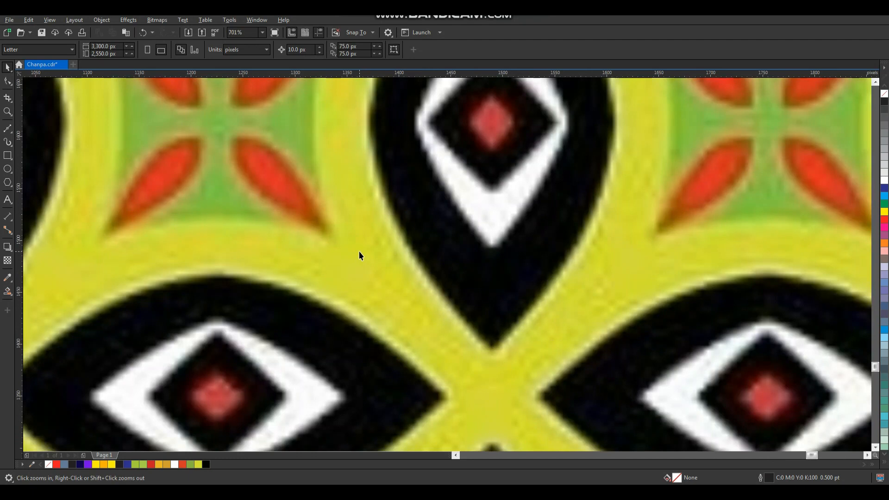
scroll(358, 251, "down", 2)
left_click_drag(686, 202, 839, 315)
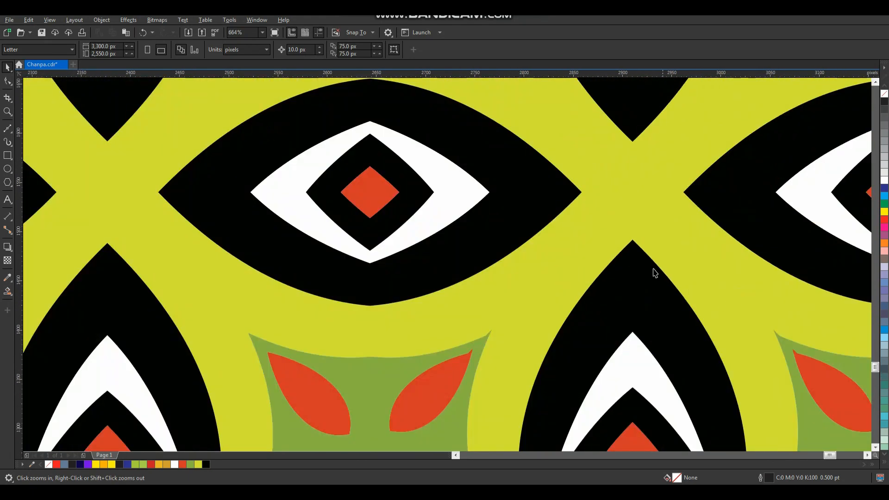
- Select the clipped pattern and the reference image and scale them down together to 79% so both fit on the page
scroll(534, 209, "down", 3)
left_click(519, 207)
left_click(401, 213, "shift")
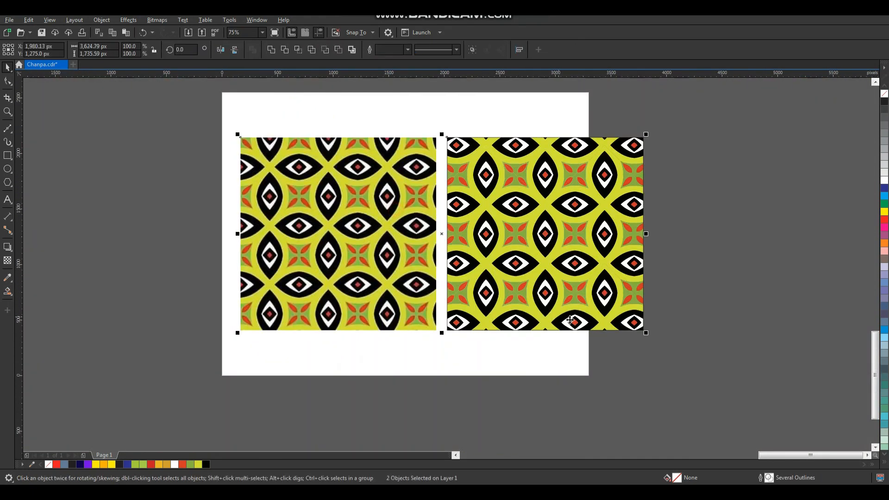
left_click_drag(646, 332, 562, 302)
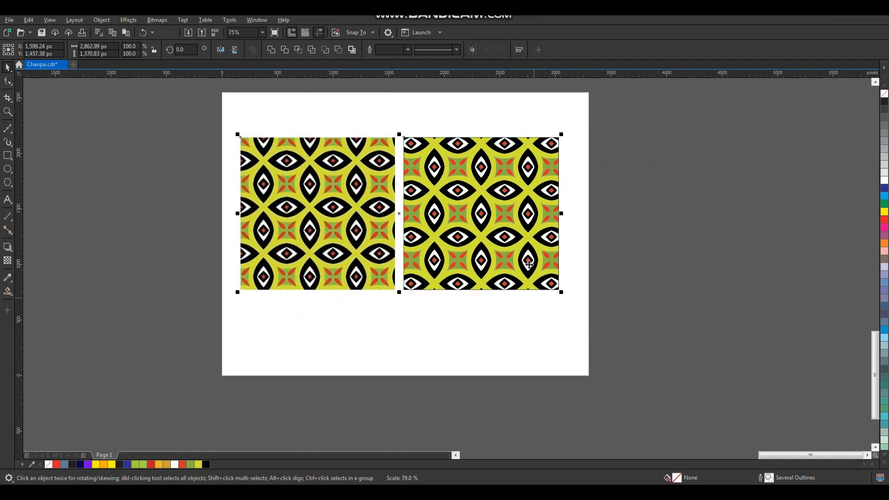
- Remove the outline from the clipped pattern's rectangular frame and deselect it
key("z")
left_click_drag(302, 283, 219, 315)
left_click_drag(133, 112, 788, 437)
key("space")
left_click(456, 230)
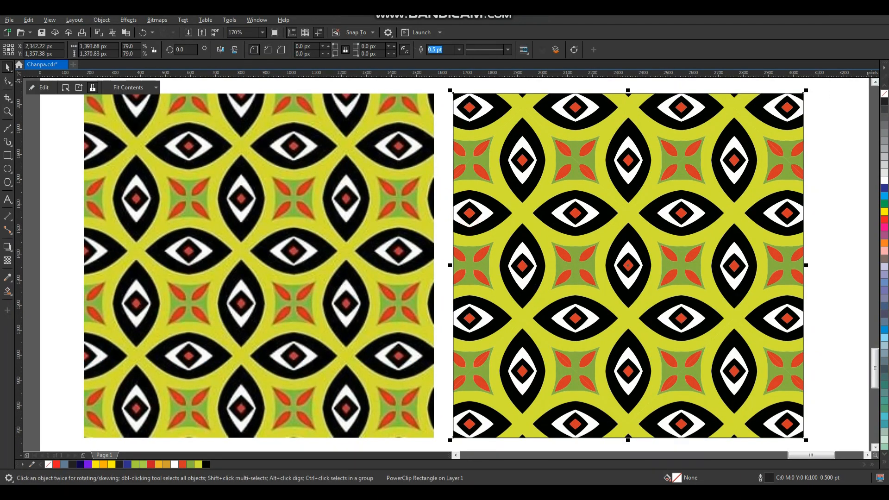
left_click(818, 154)
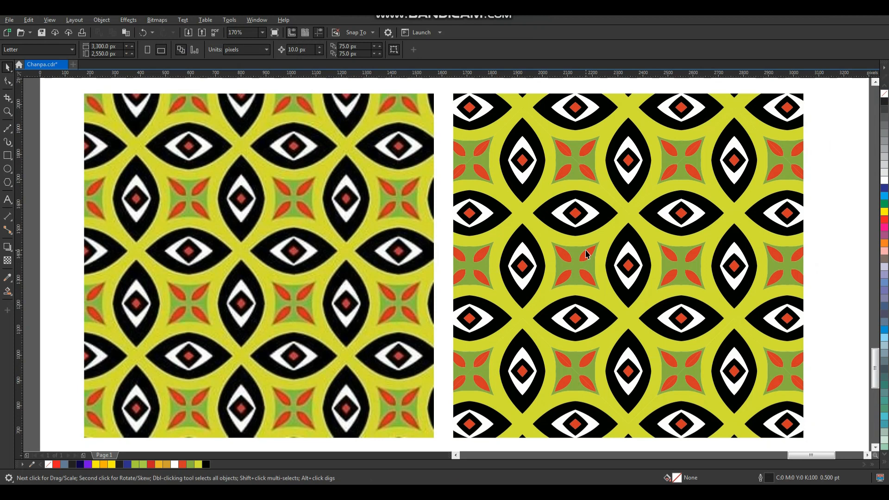